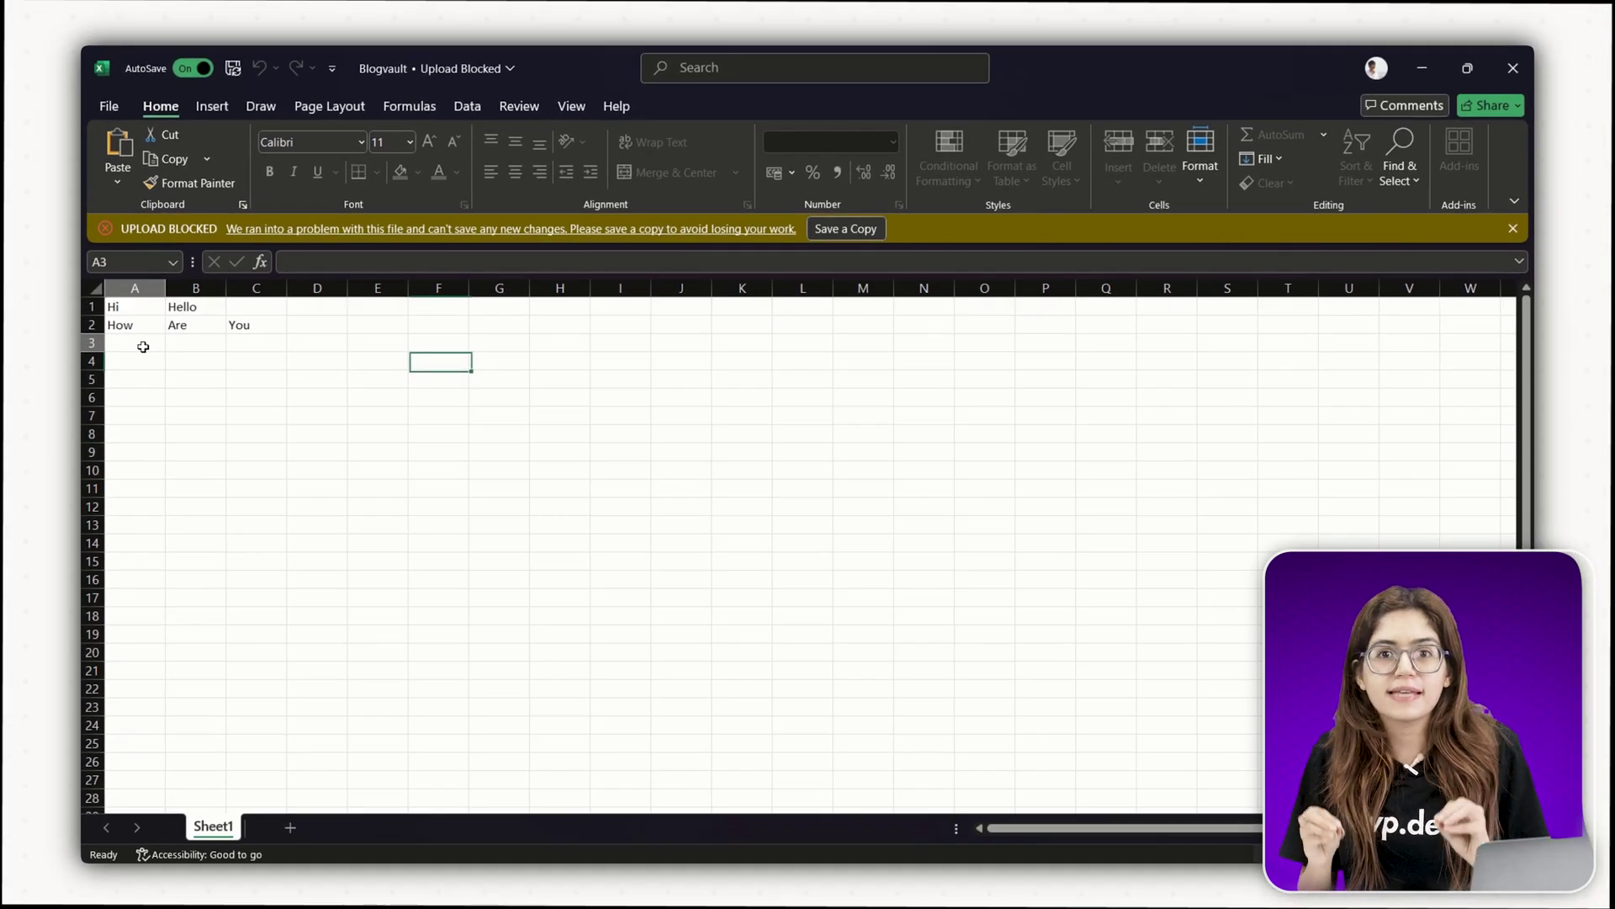
- Try editing cell A3 on the protected sheet, triggering Excel's protected-sheet warning
click(143, 346)
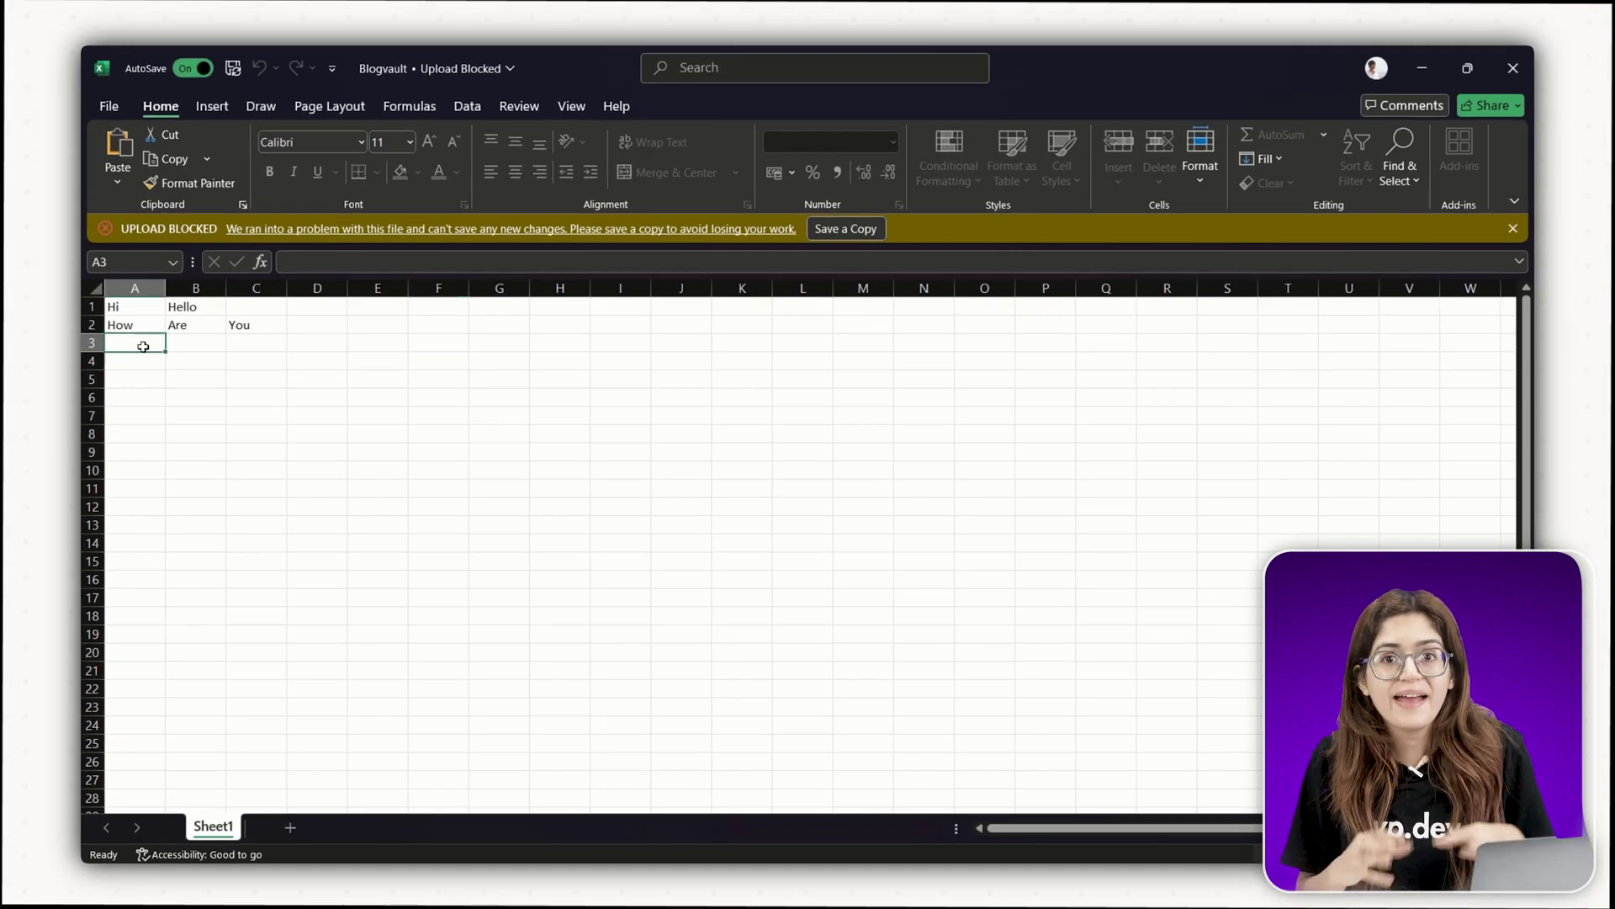
double_click(144, 352)
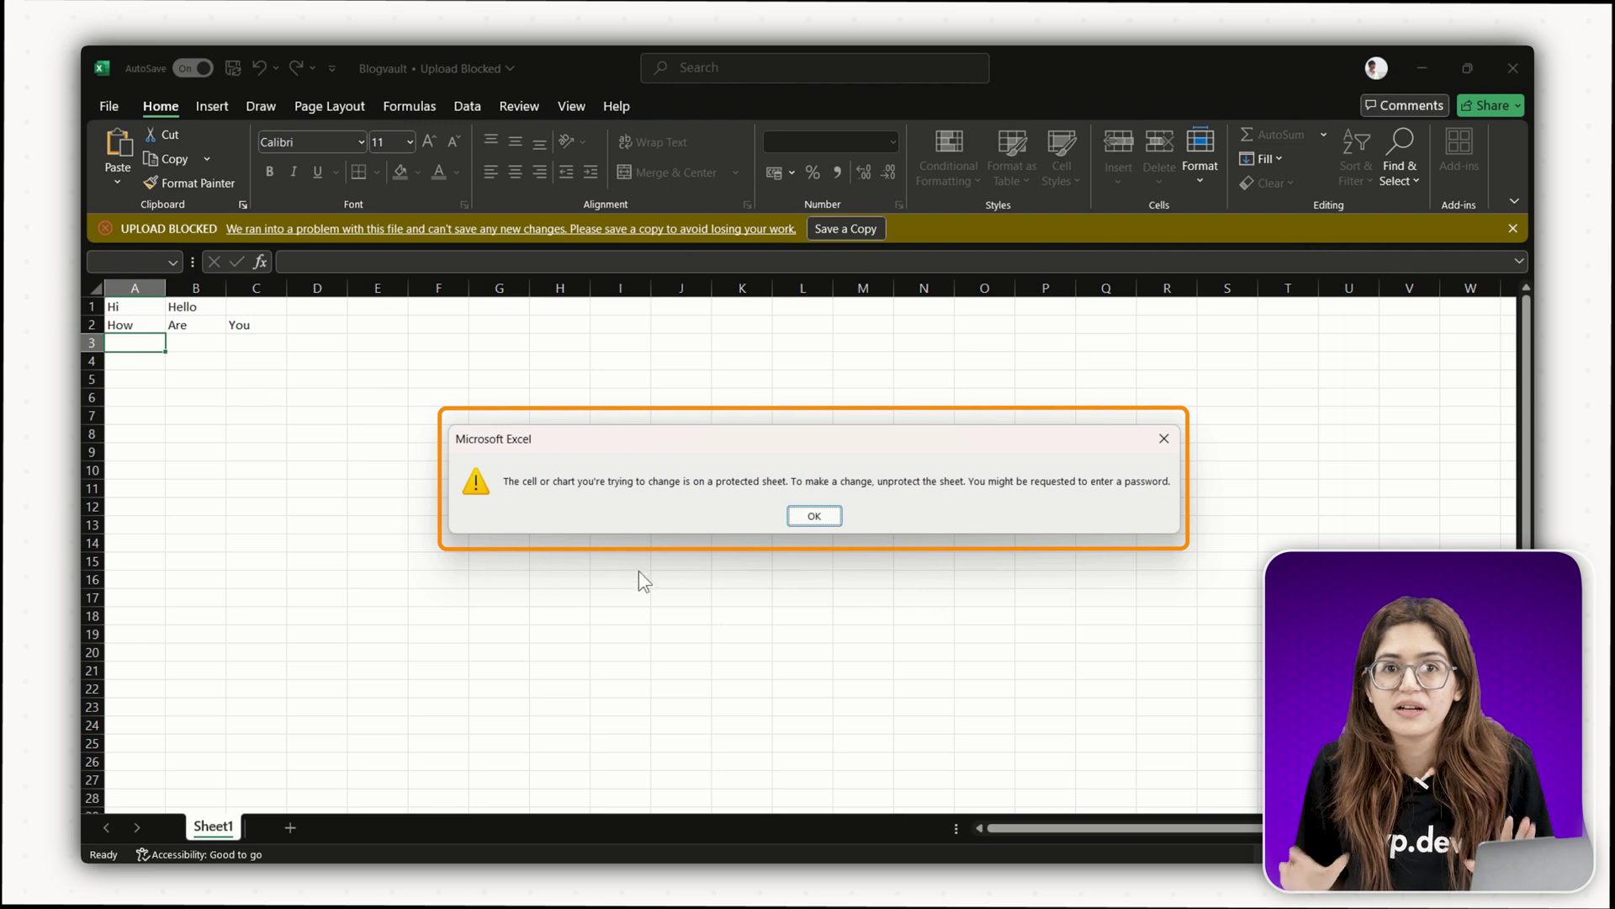
key(Right)
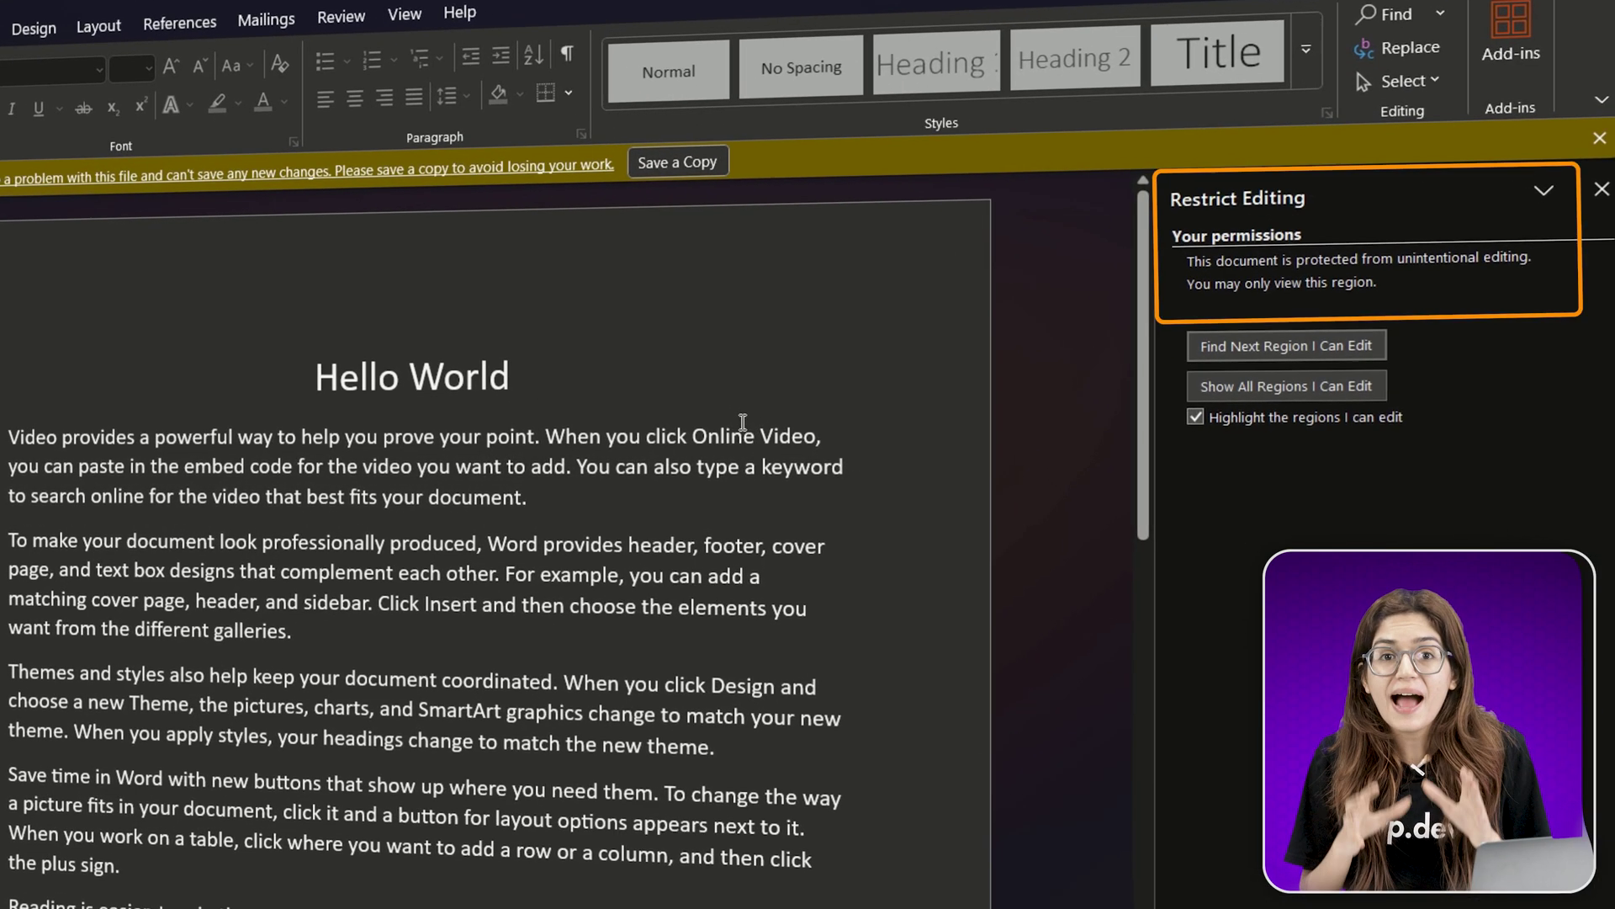
- Attempt Stop Protection in Word with a guessed password, which is rejected as incorrect
scroll(898, 435, down, 5)
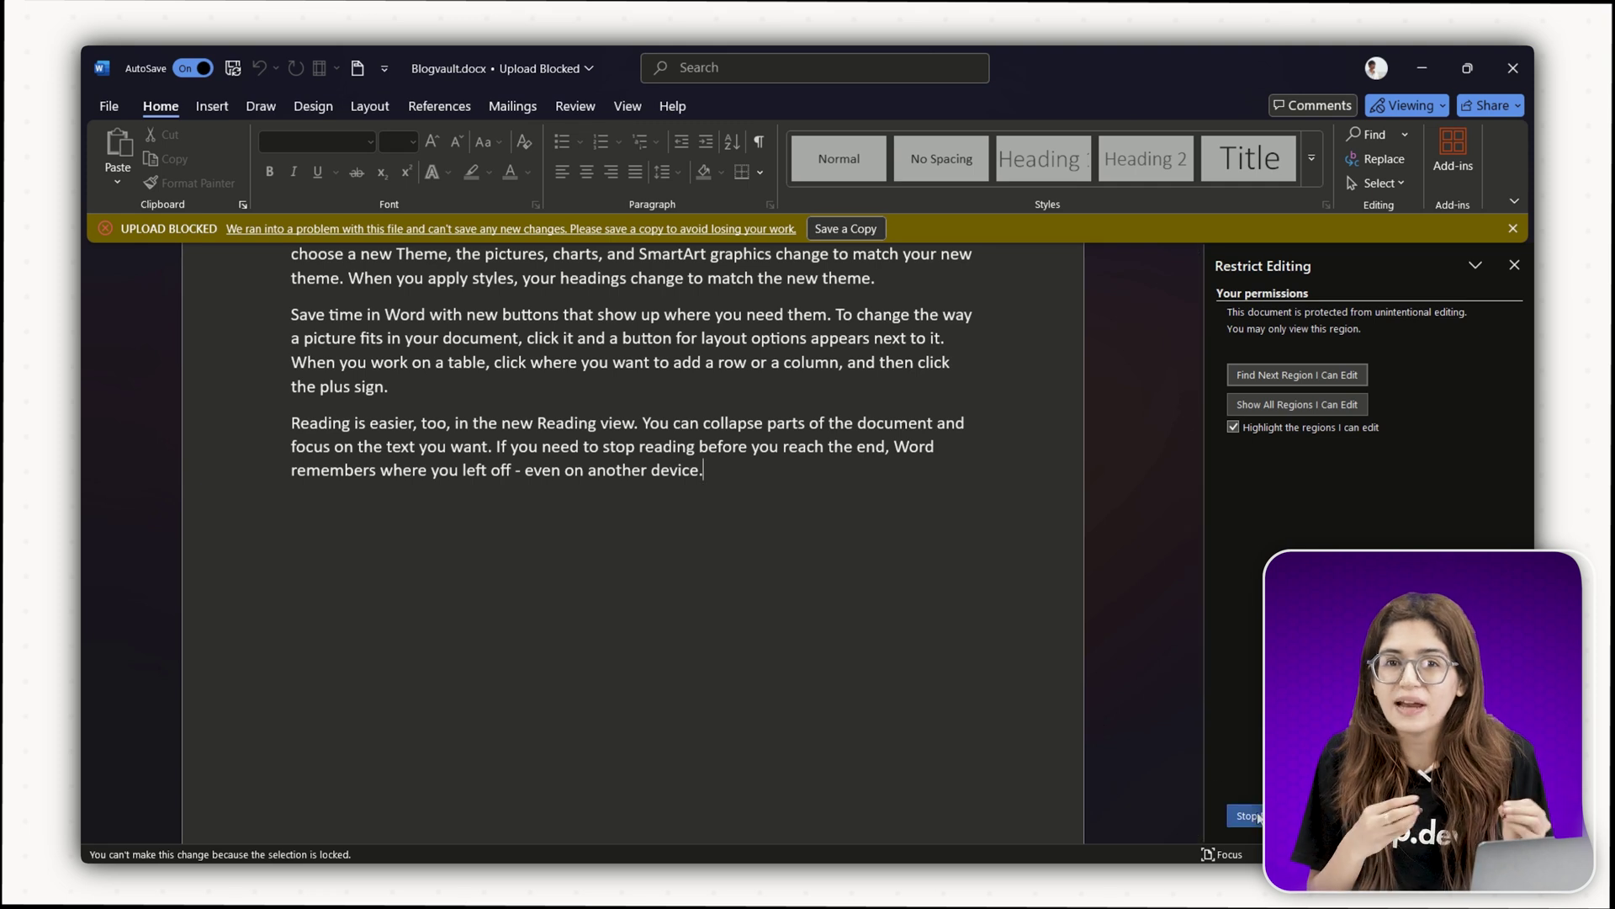
click(1246, 815)
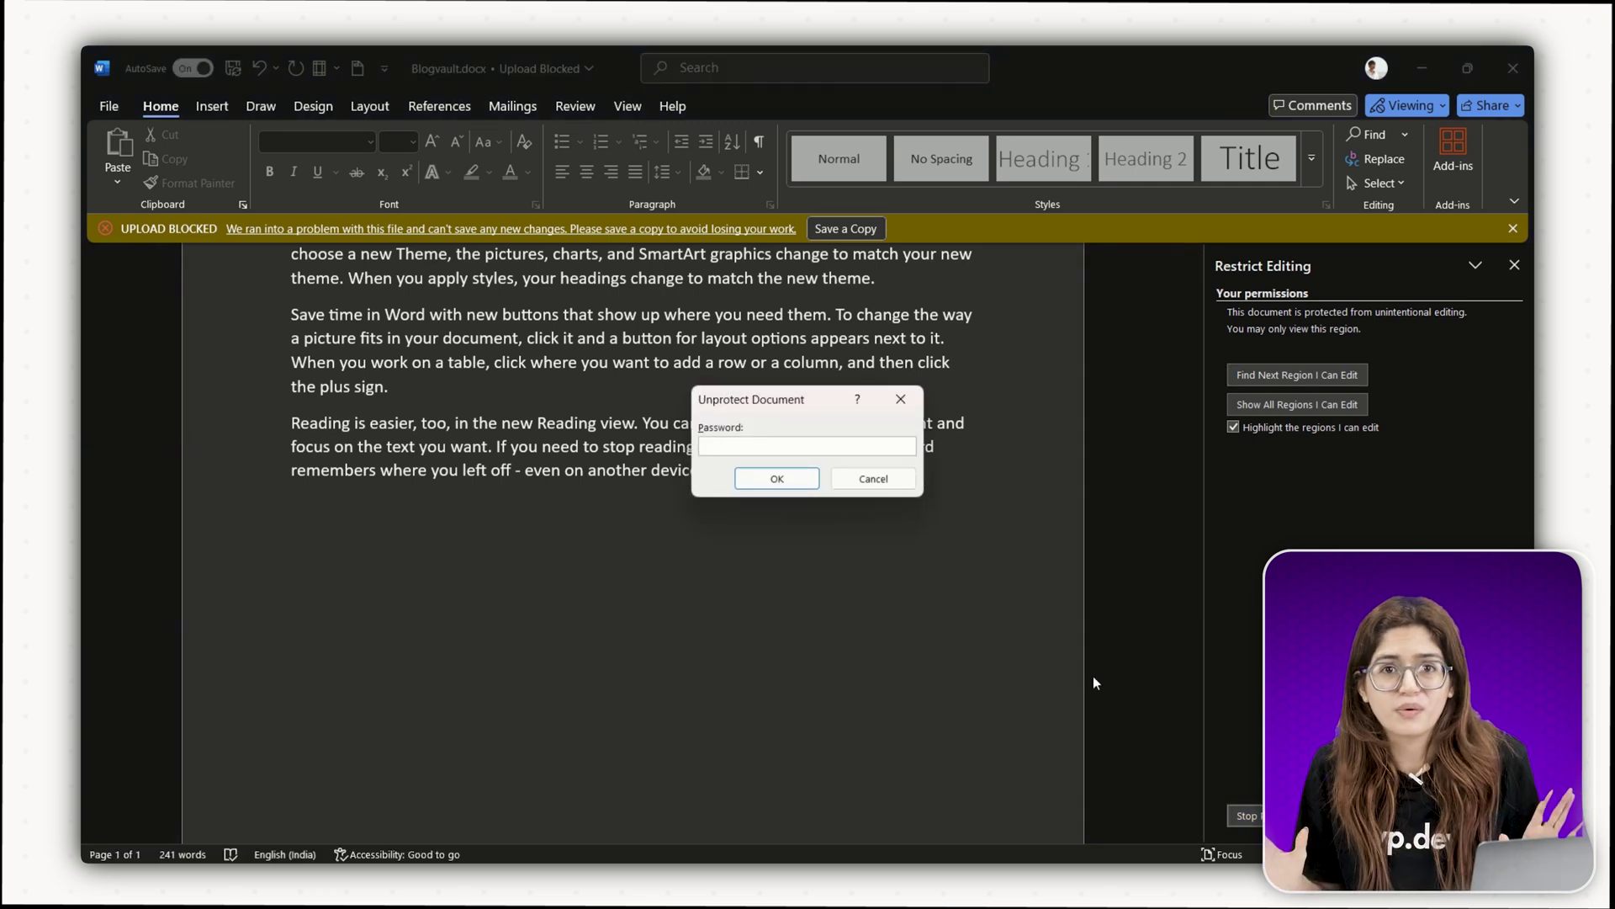
text(password)
click(776, 478)
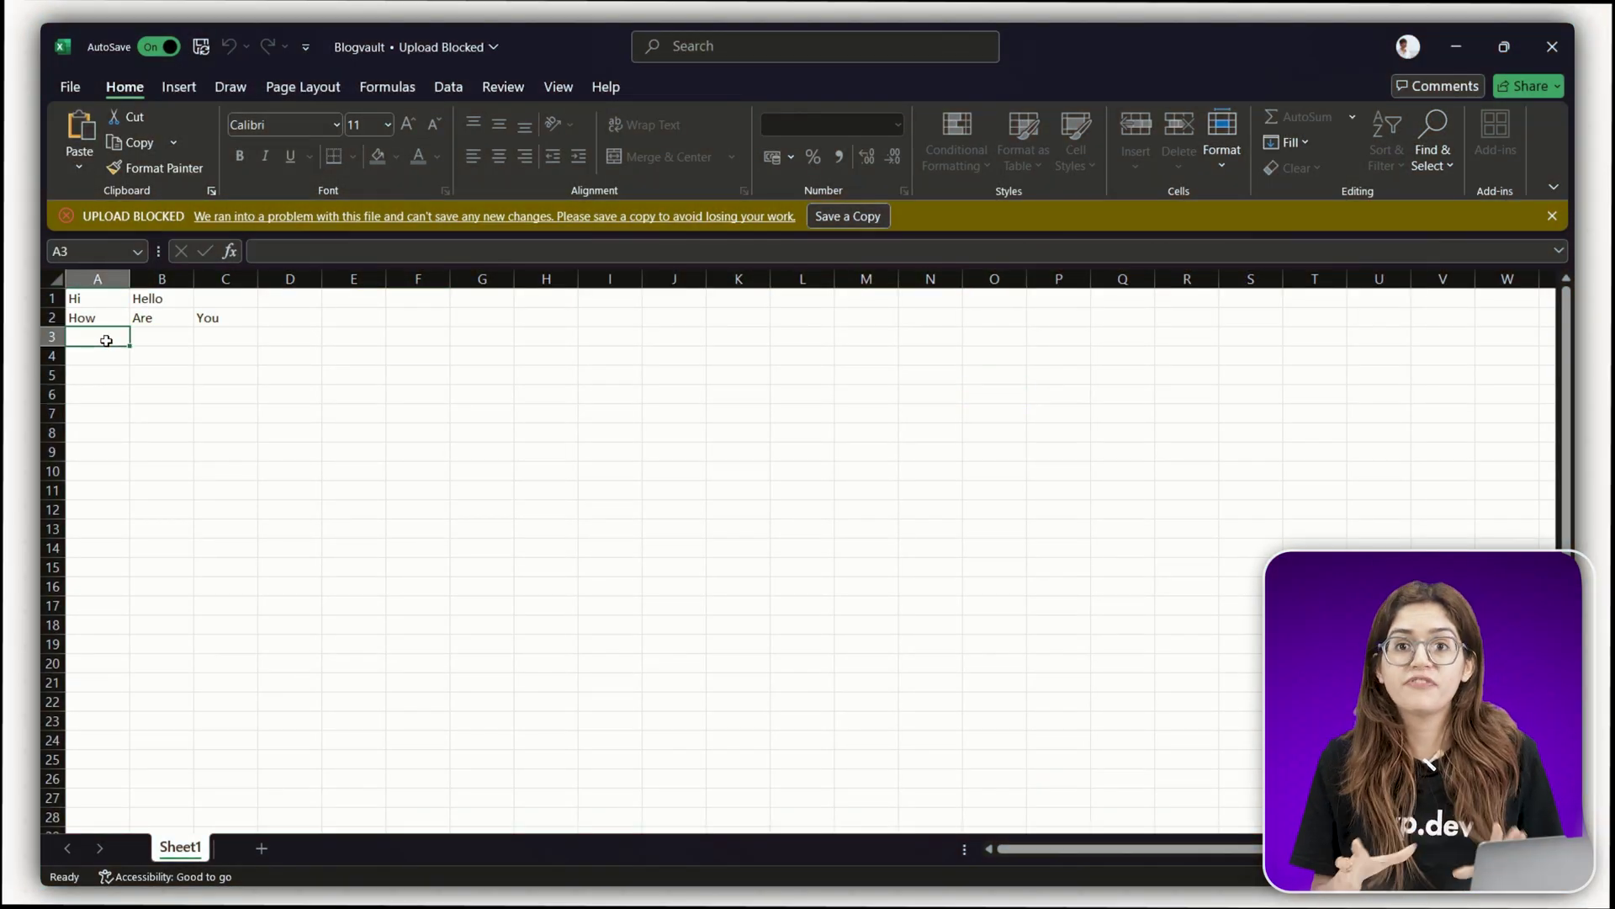
- Double-click cell A3 again to attempt an edit on the protected sheet
double_click(106, 340)
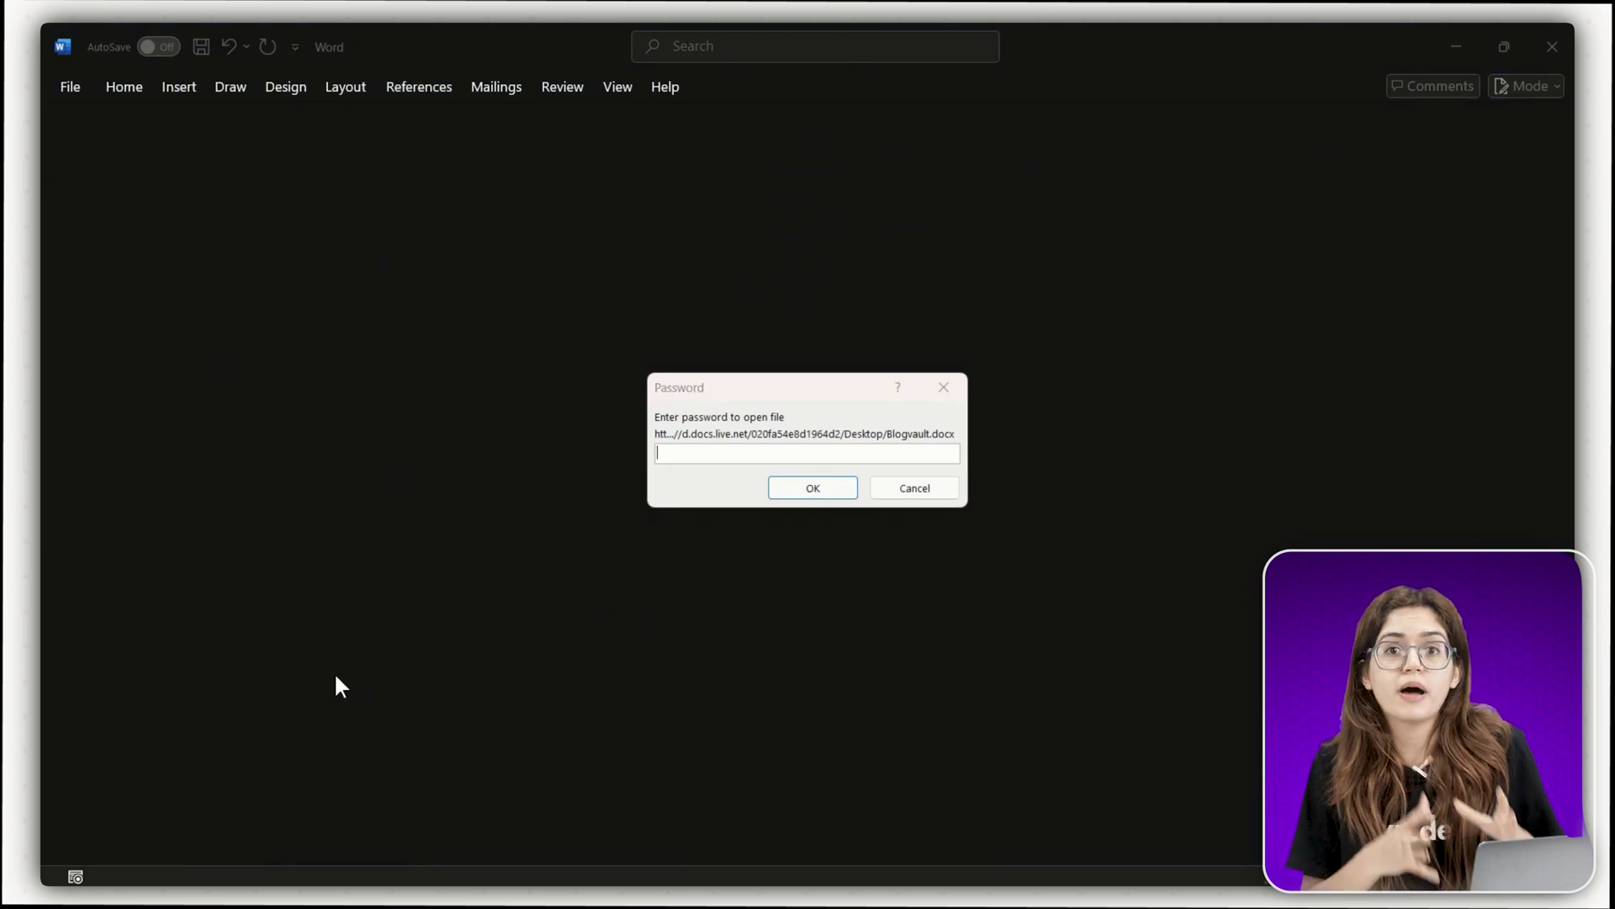
- Enter a guessed password to open Blogvault.docx; the document stays locked
text(••••)
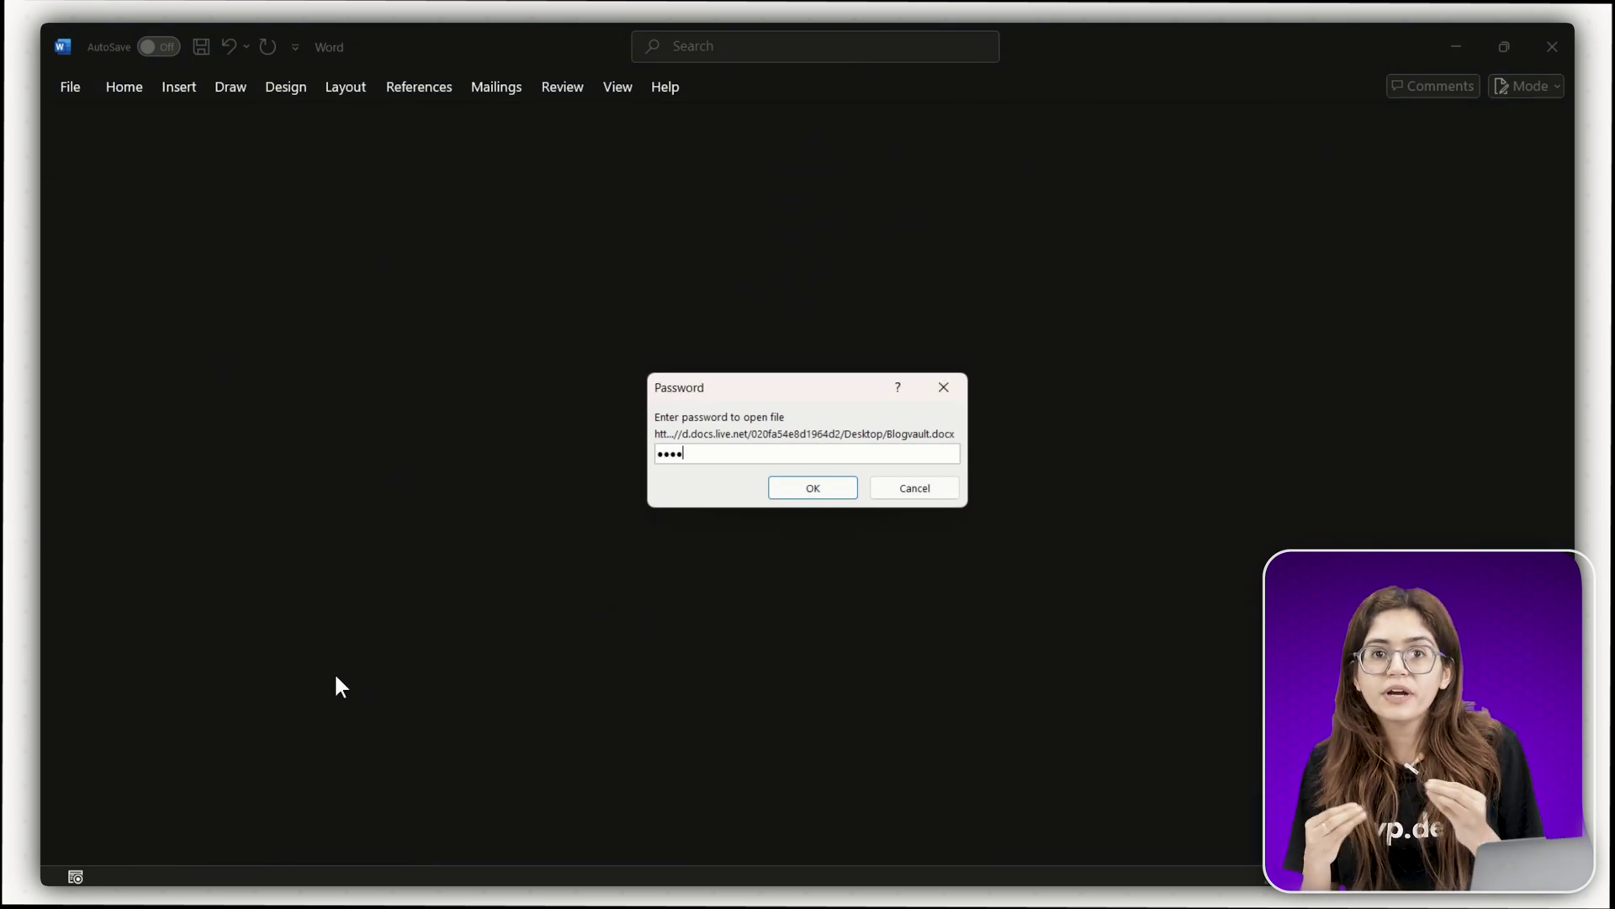
click(826, 497)
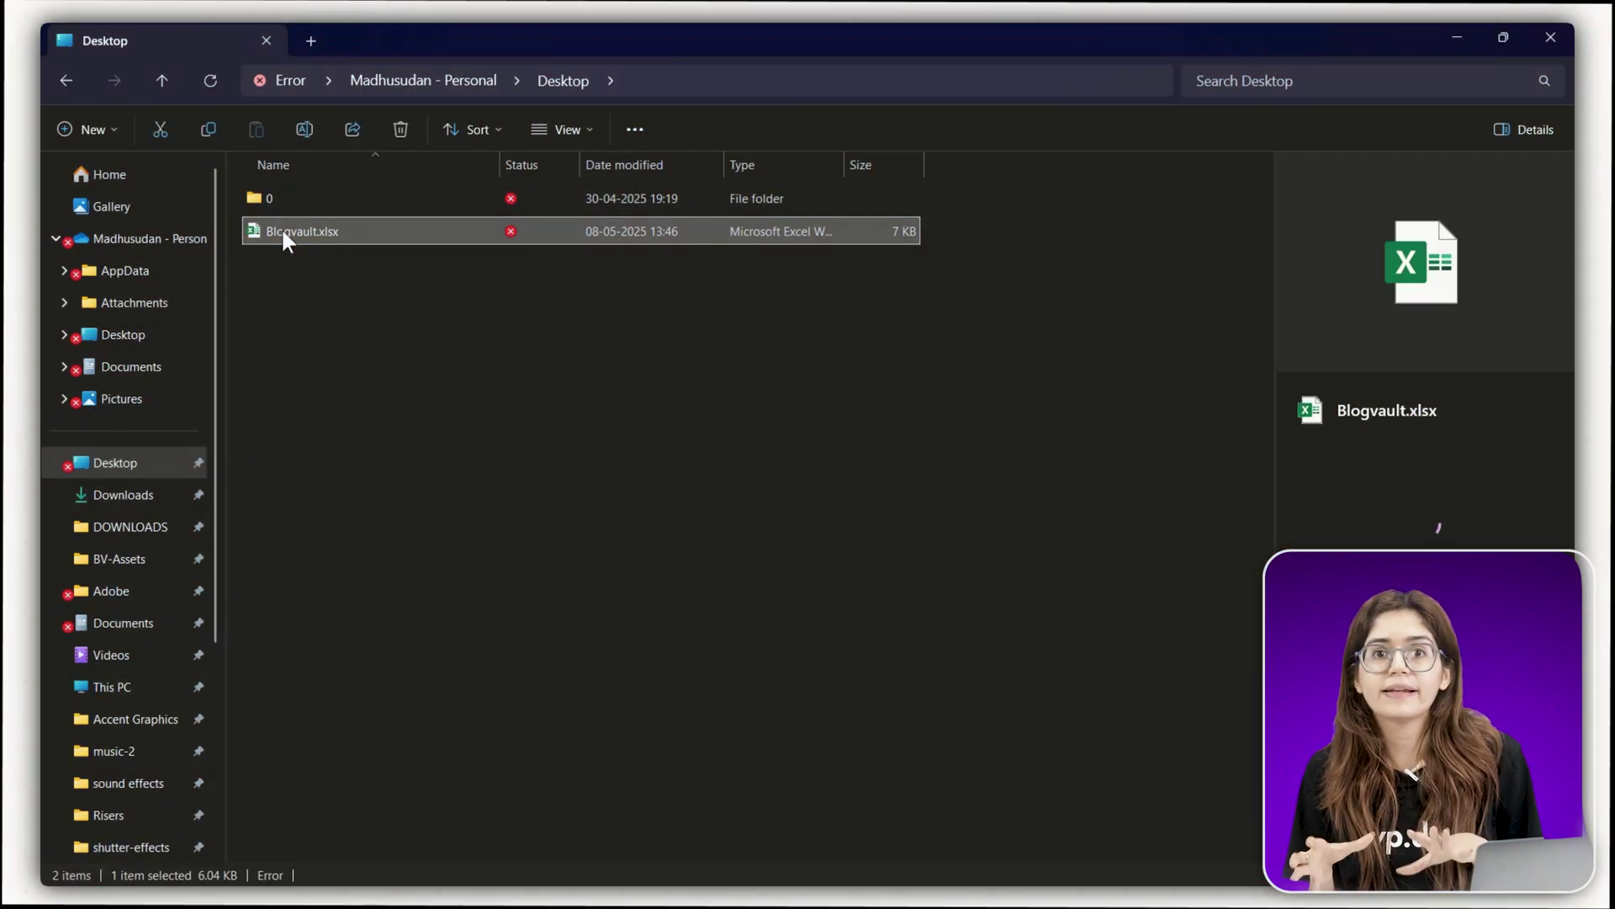
- Make a backup copy of the Blogvault.xlsx workbook on the Desktop
right_click(283, 240)
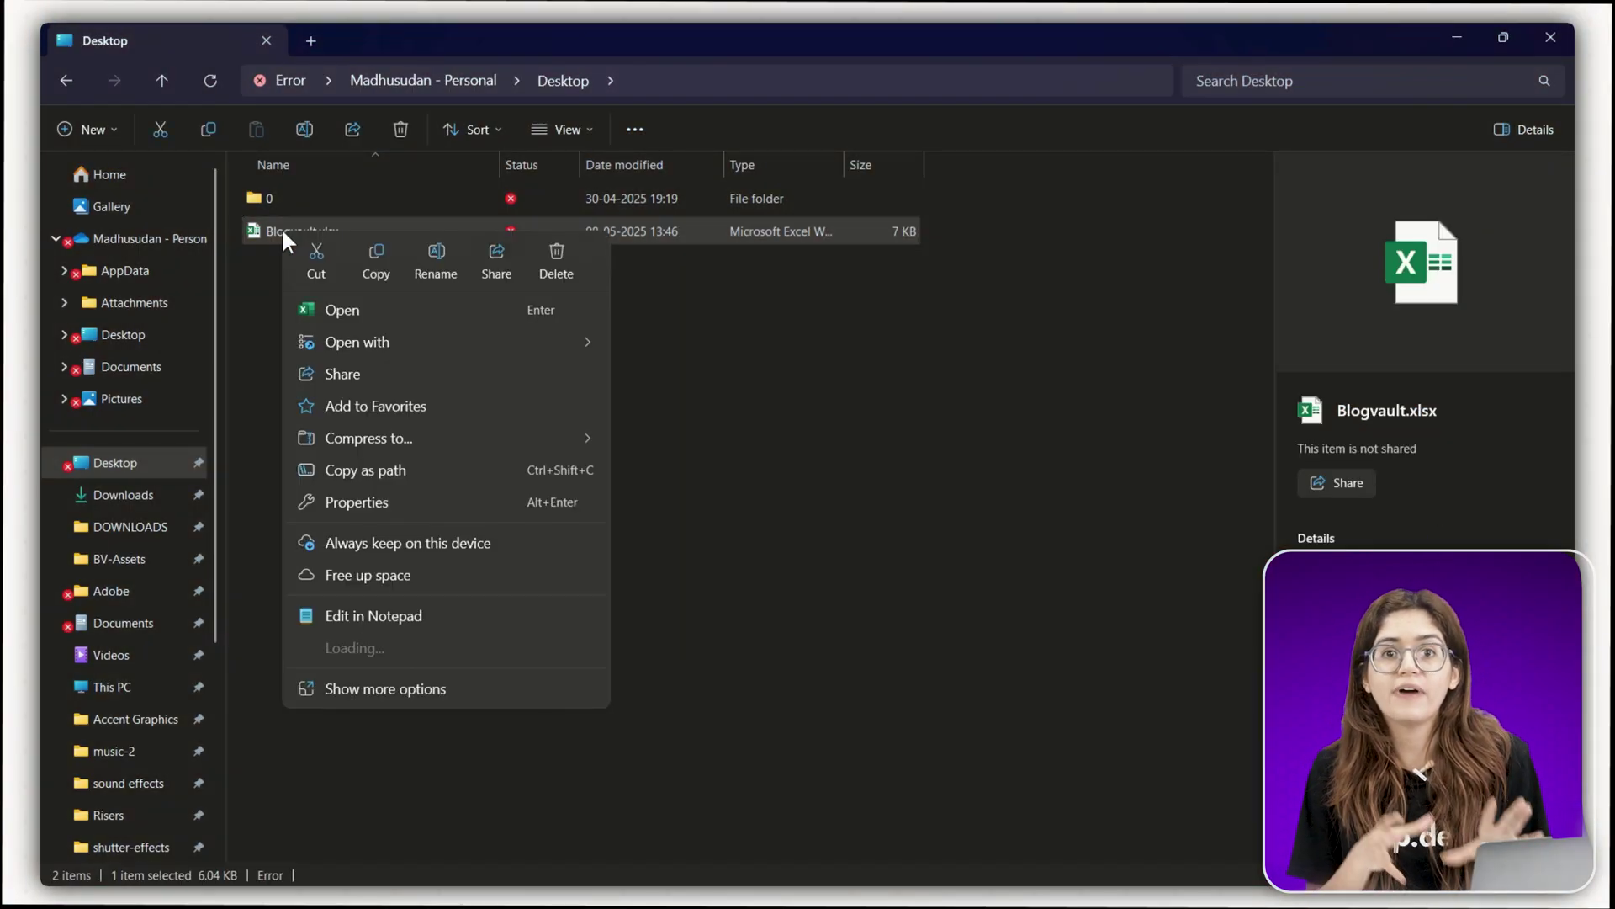
click(381, 255)
right_click(383, 256)
click(418, 286)
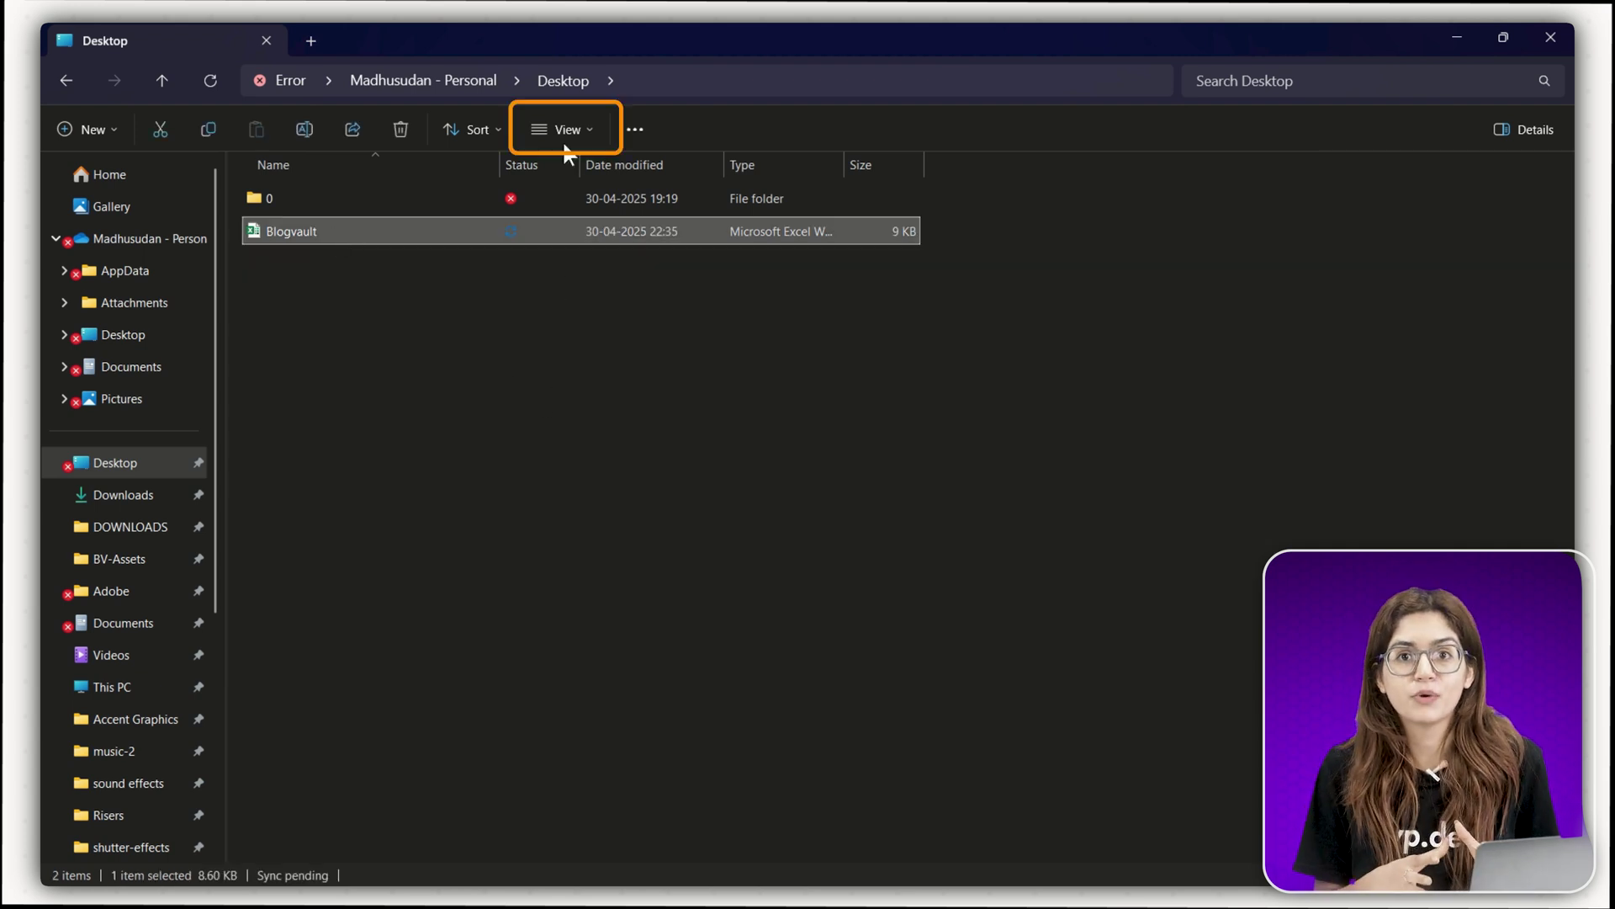
- Turn on File name extensions in File Explorer's View > Show settings
click(566, 126)
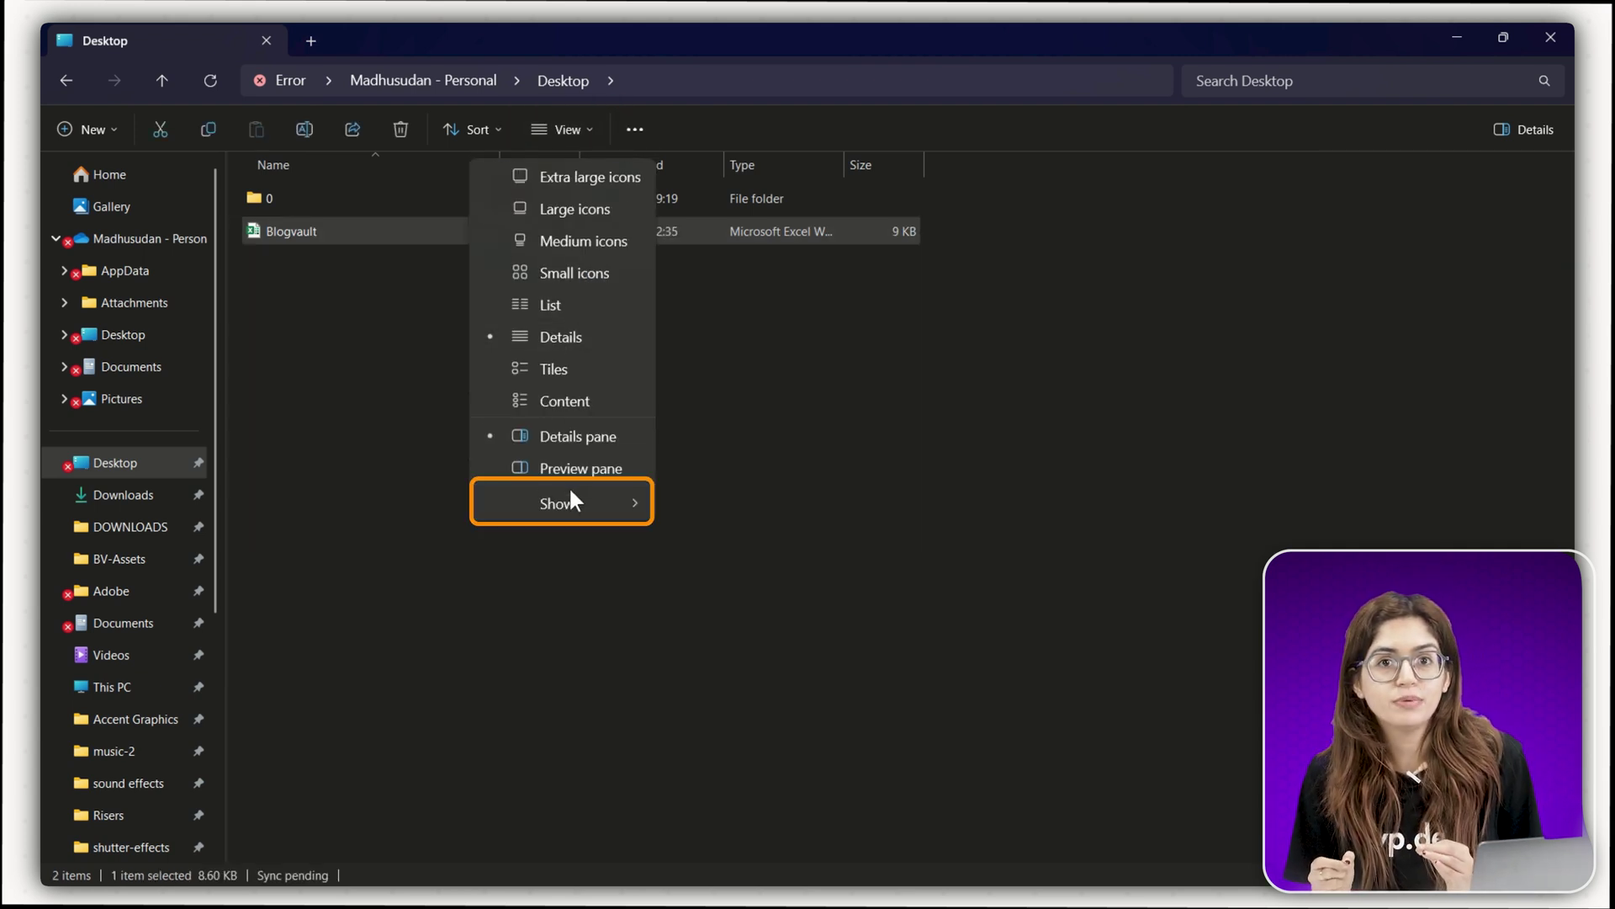
mouse_move(569, 505)
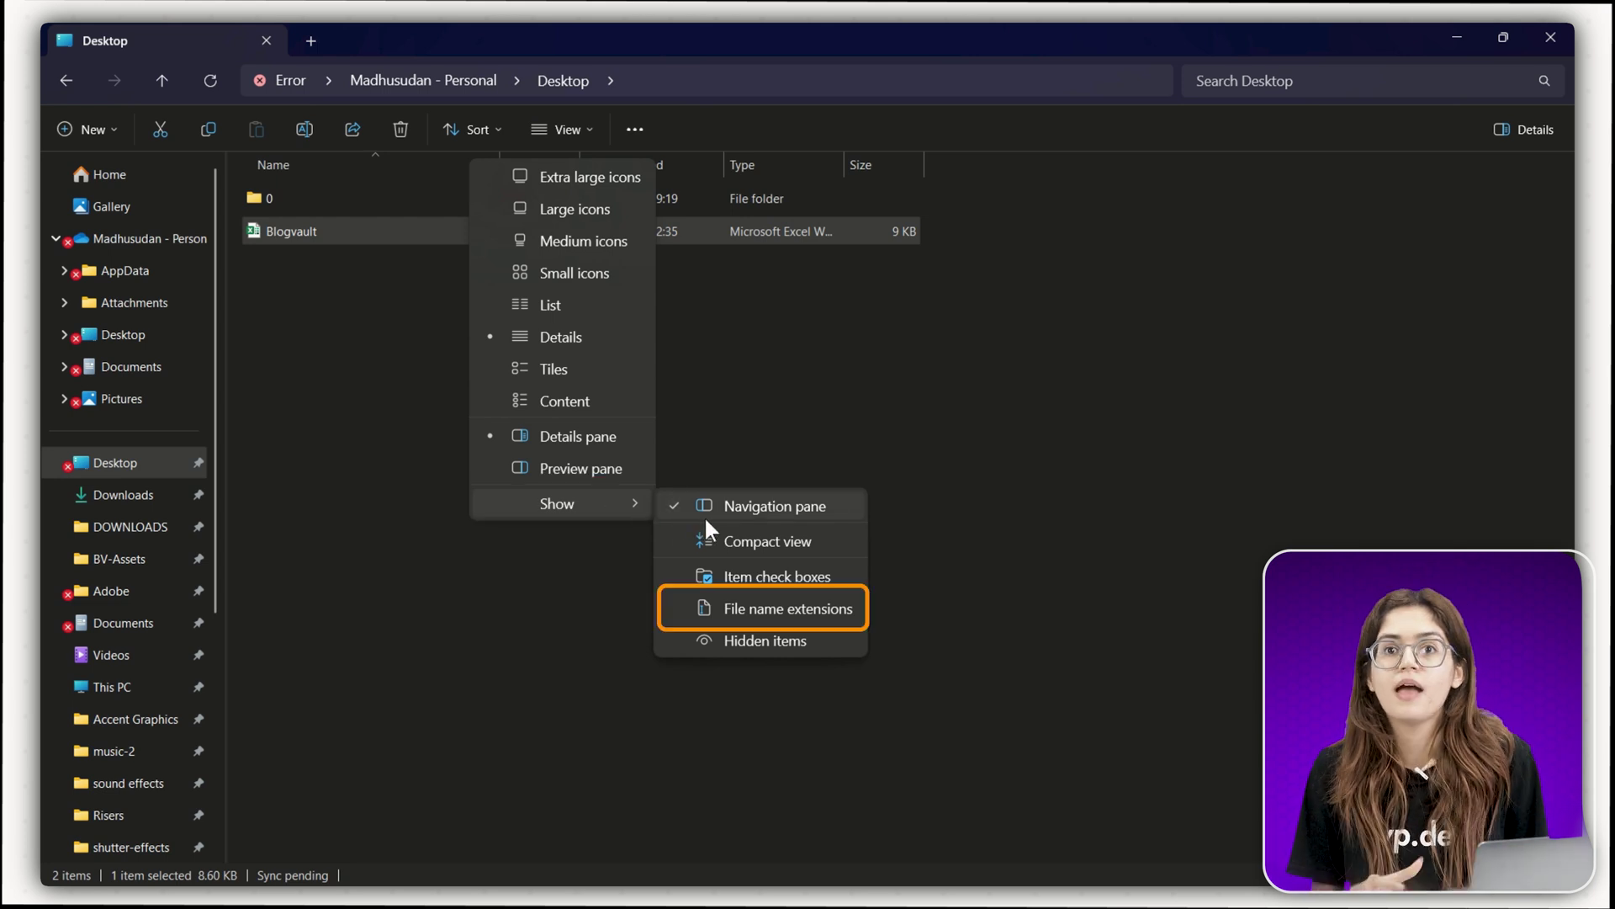
click(719, 614)
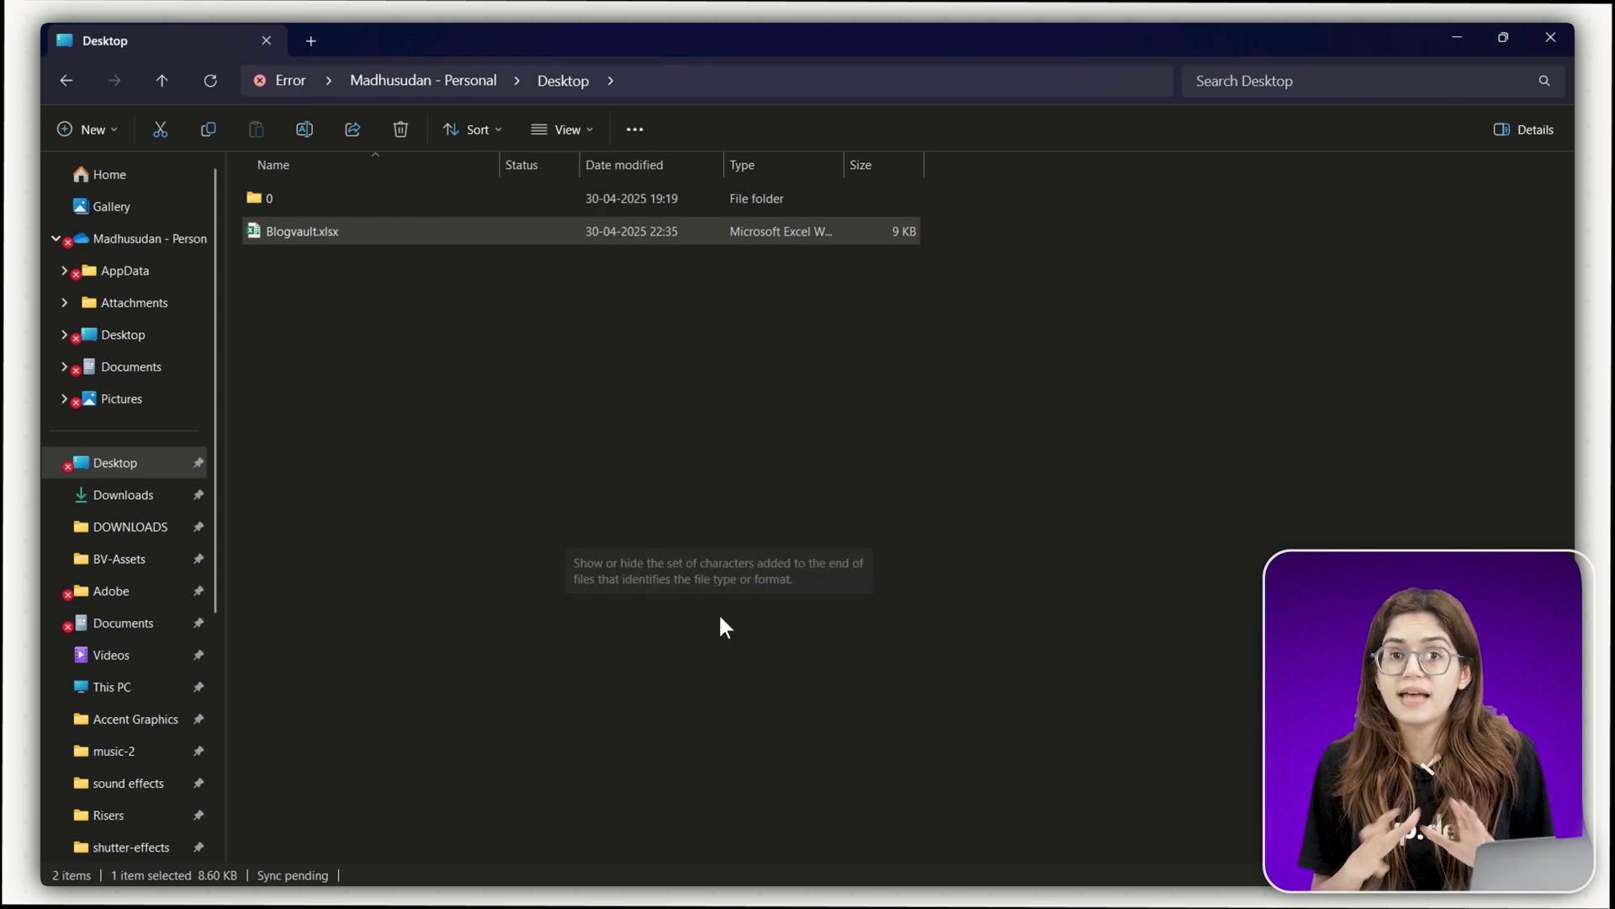
click(434, 422)
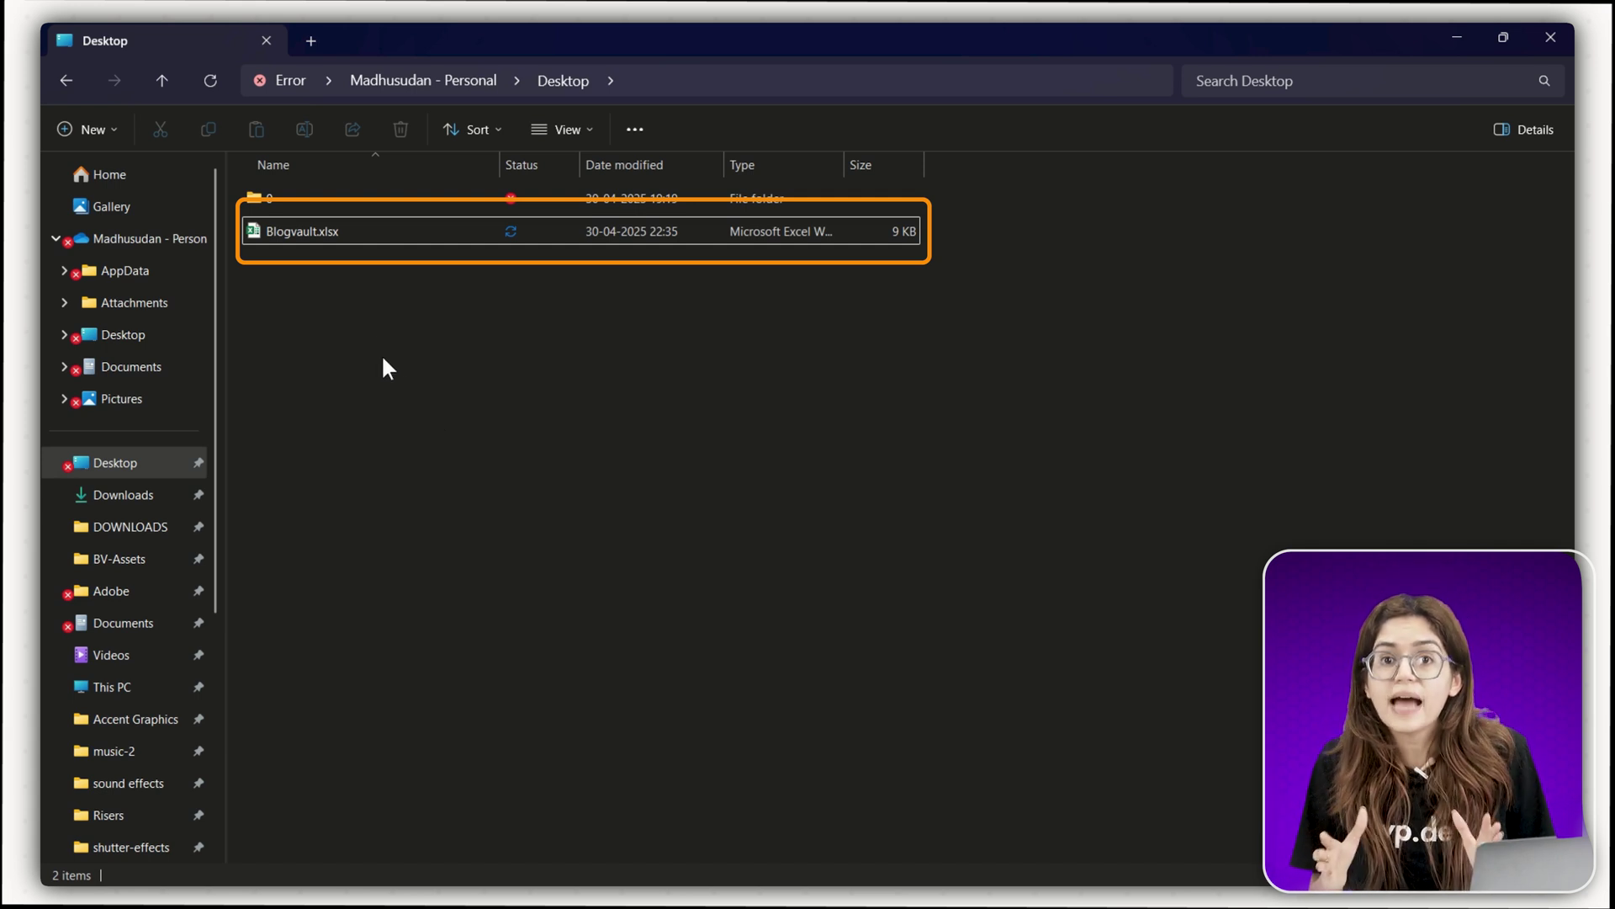
- Rename Blogvault.xlsx to Blogvault.zip and confirm the extension change
right_click(328, 233)
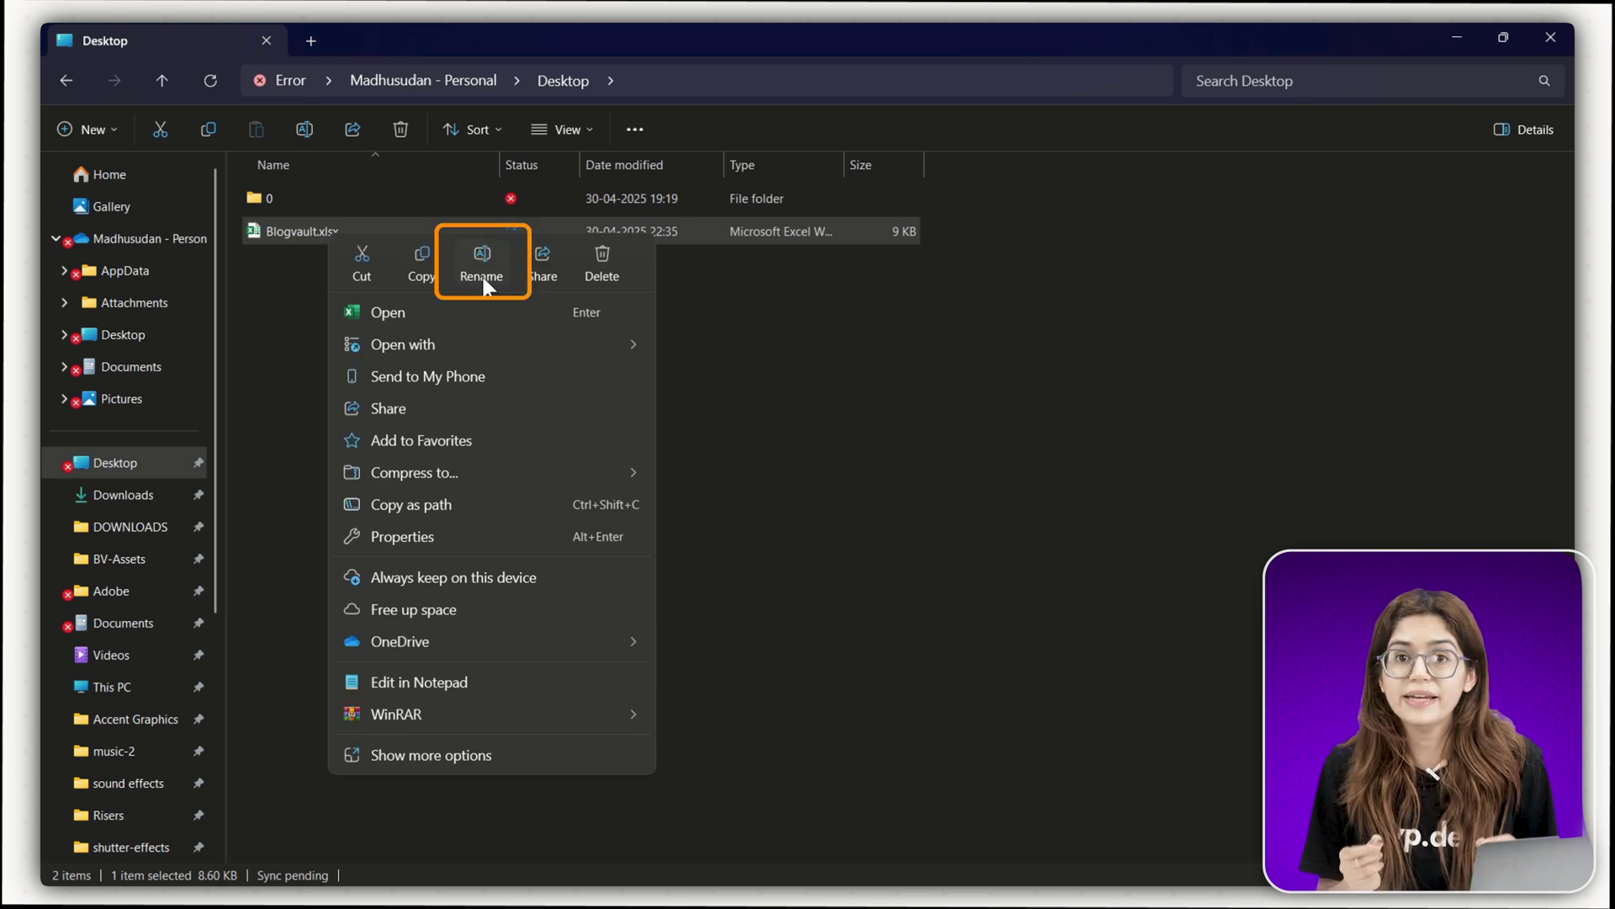
click(482, 265)
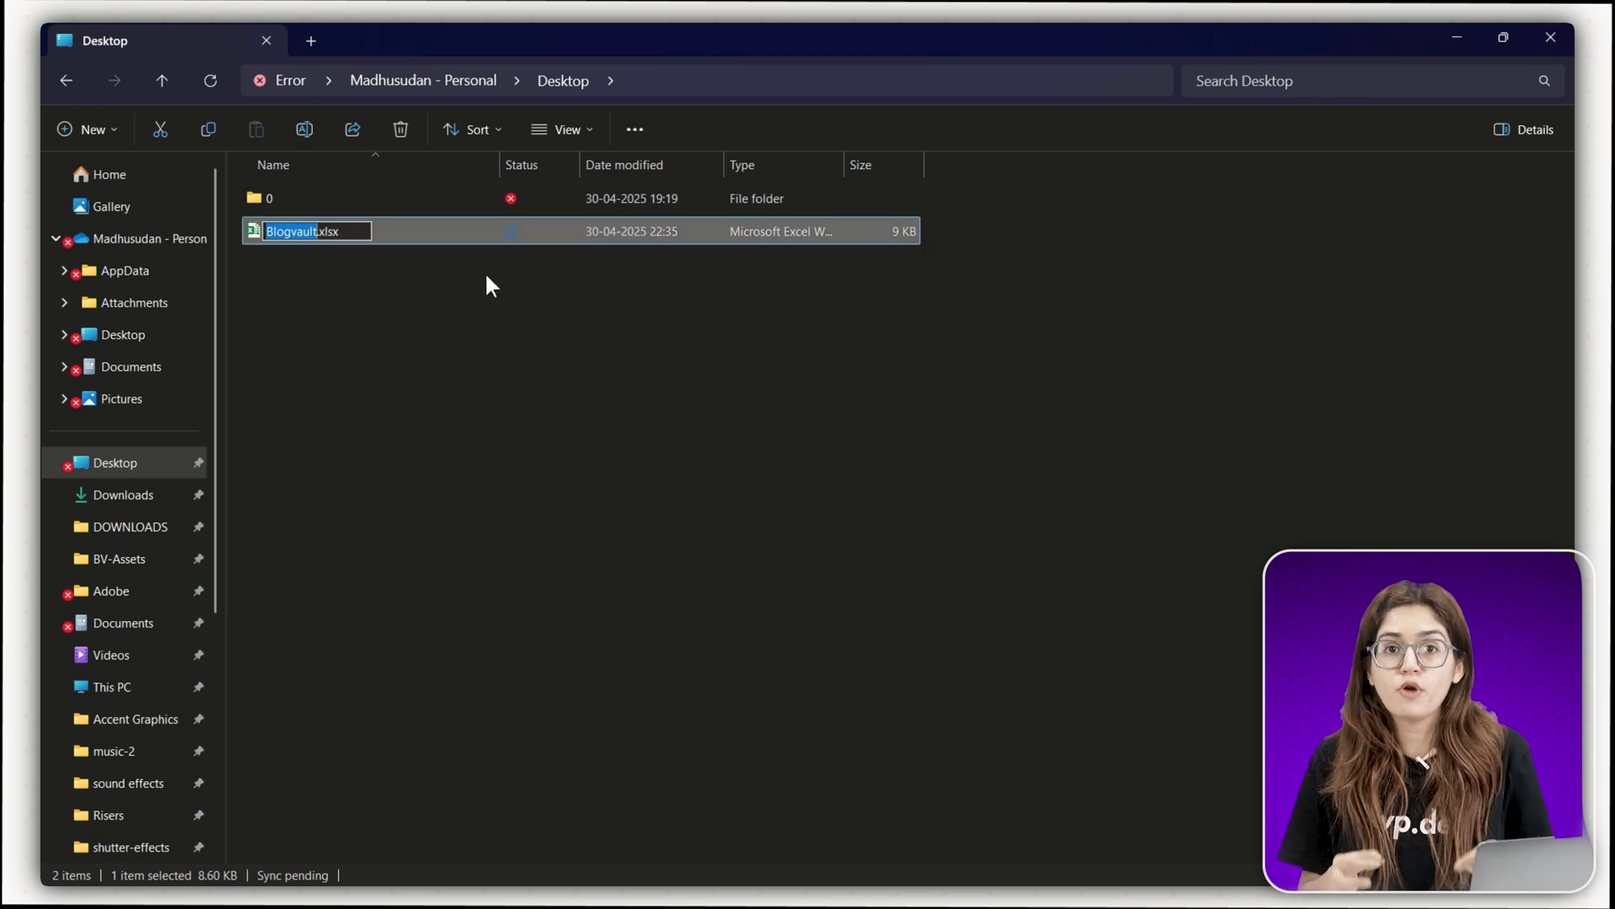
key(End)
key(BackSpace)
key(BackSpace)
key(BackSpace)
key(BackSpace)
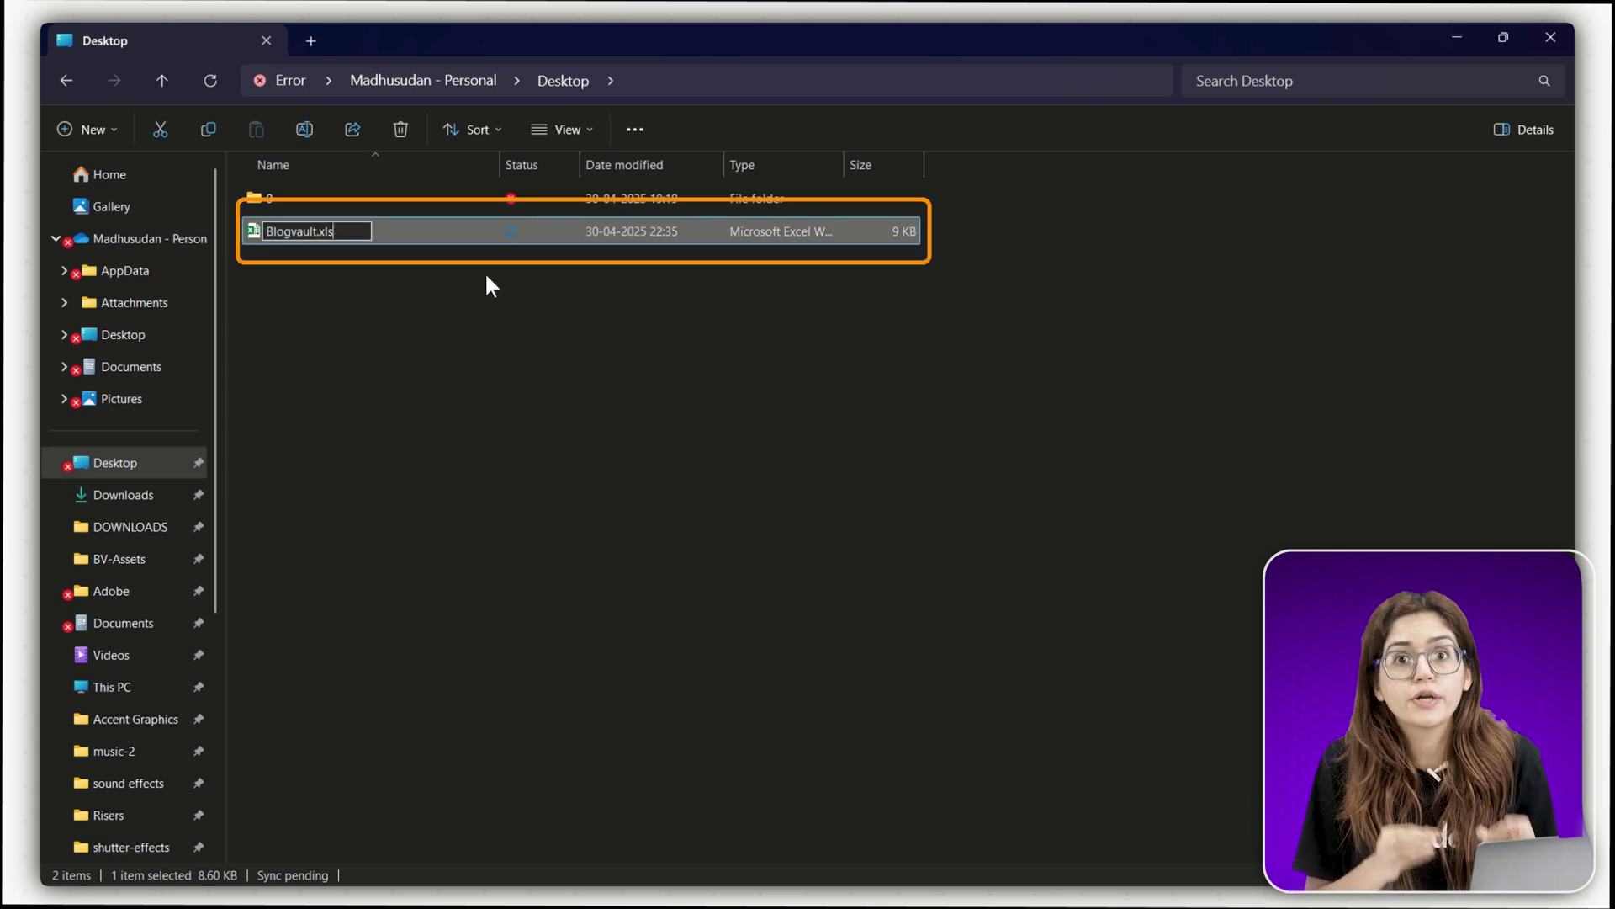
text(zip)
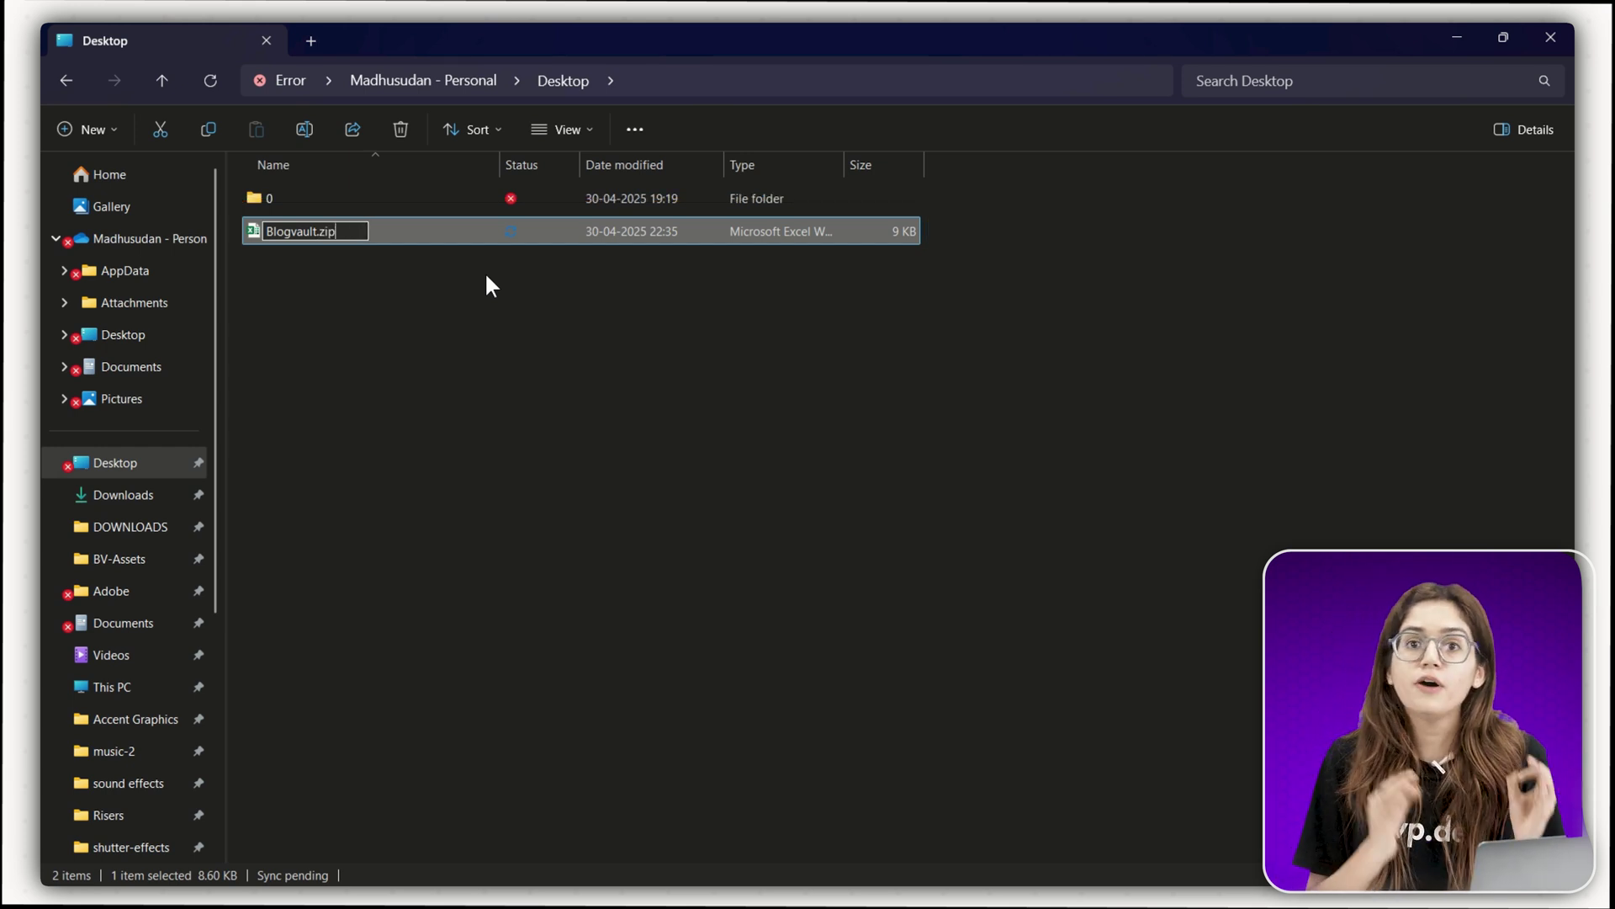
key(Return)
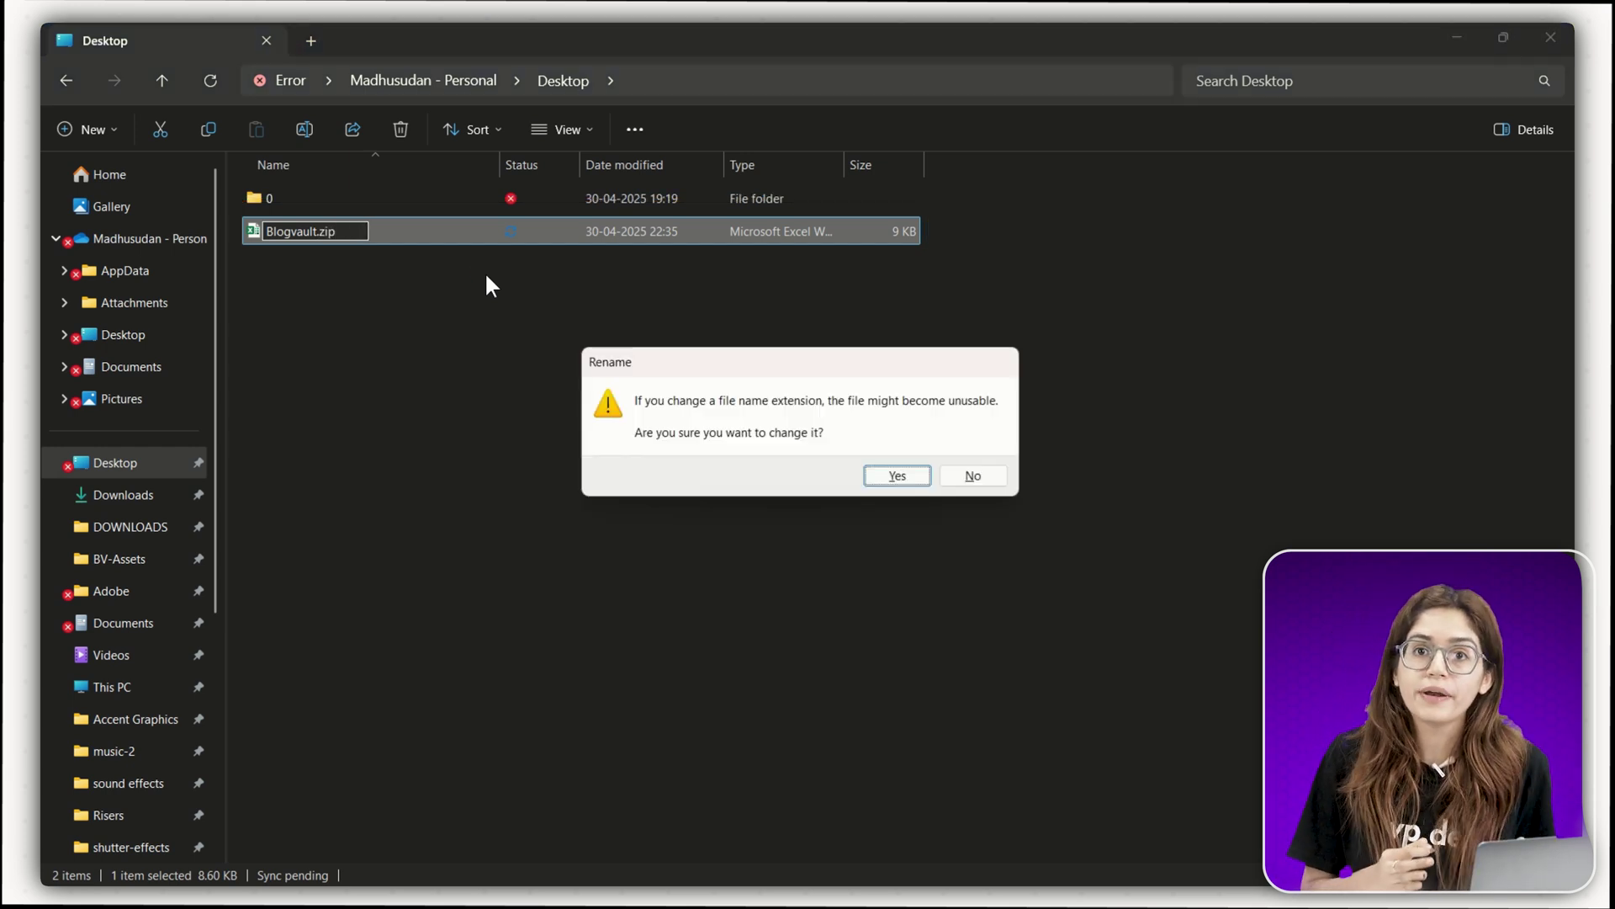
click(893, 476)
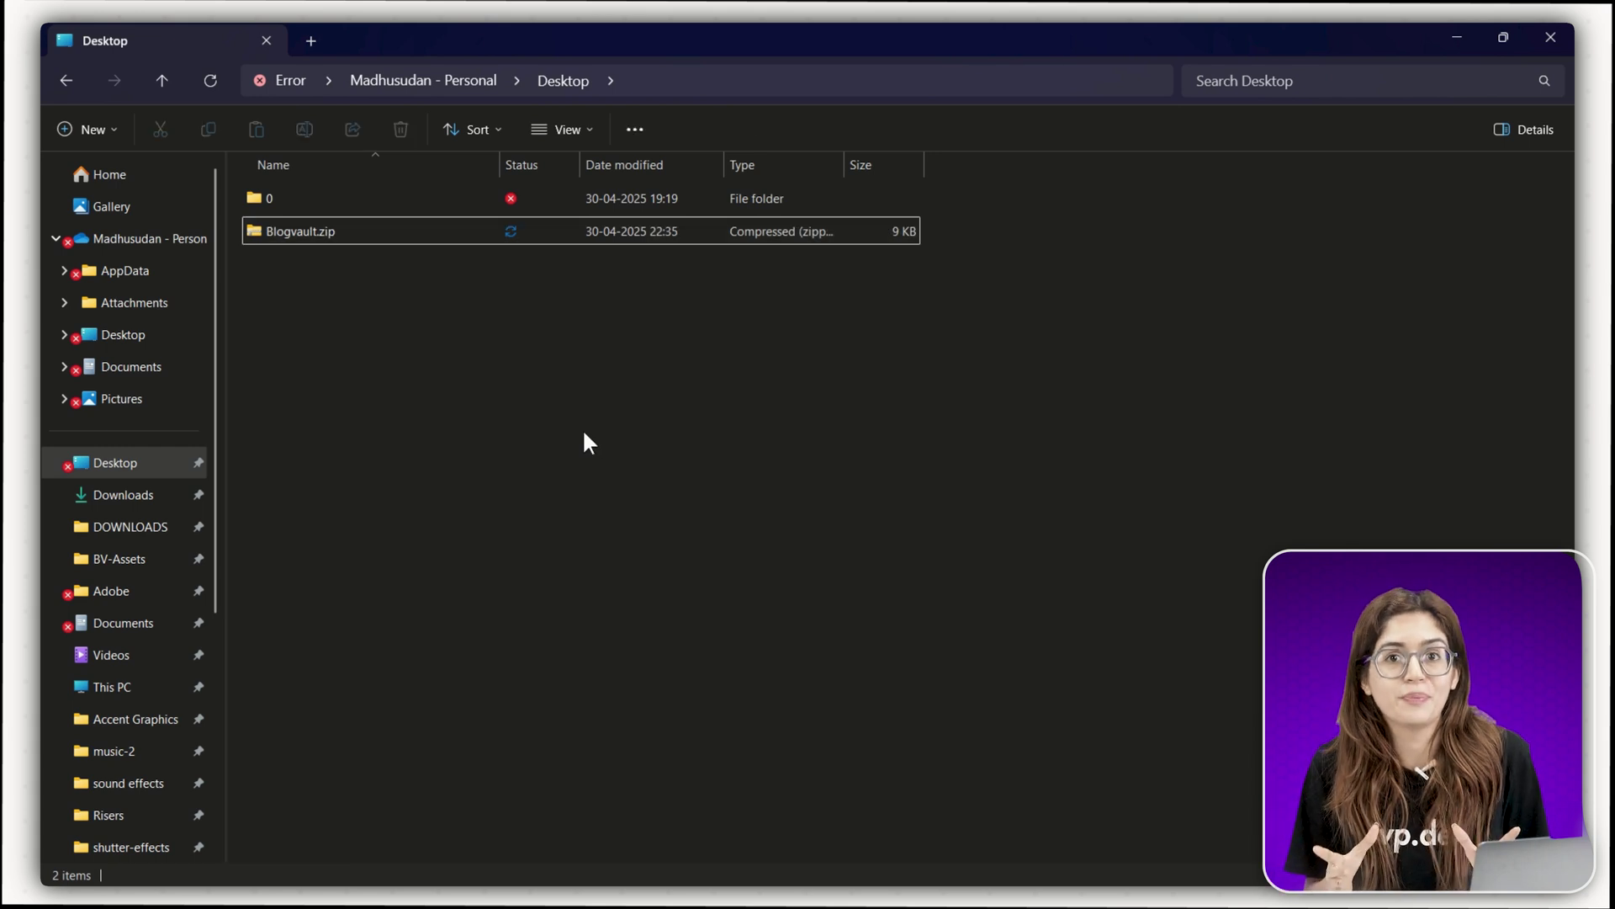
- Open Blogvault.zip and browse into its xl\worksheets folder
double_click(328, 234)
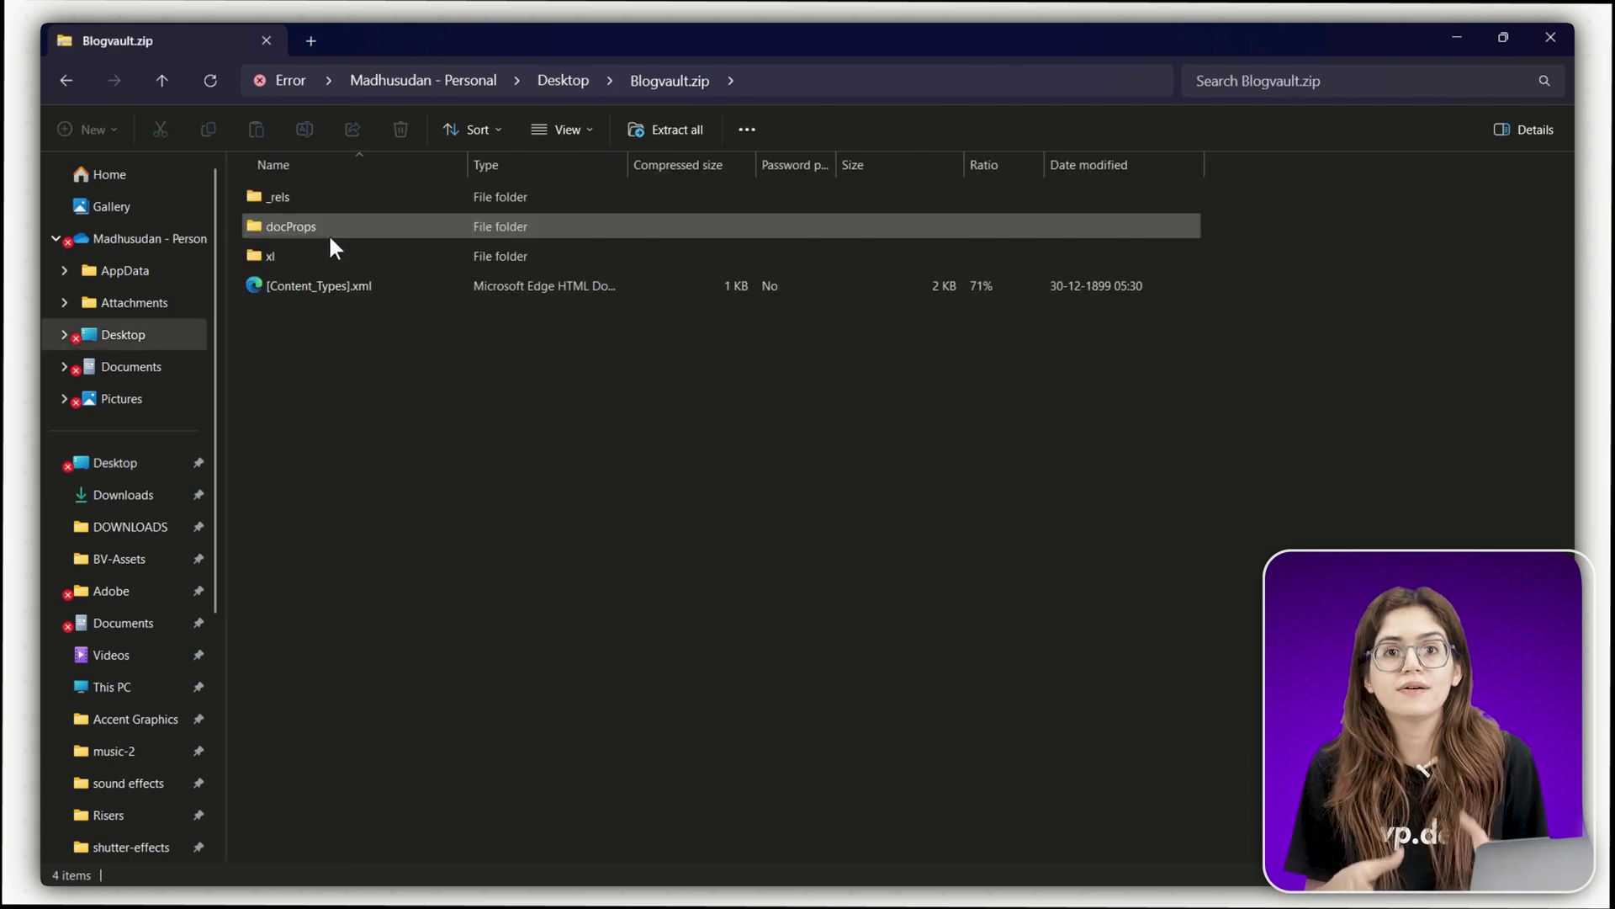
double_click(340, 258)
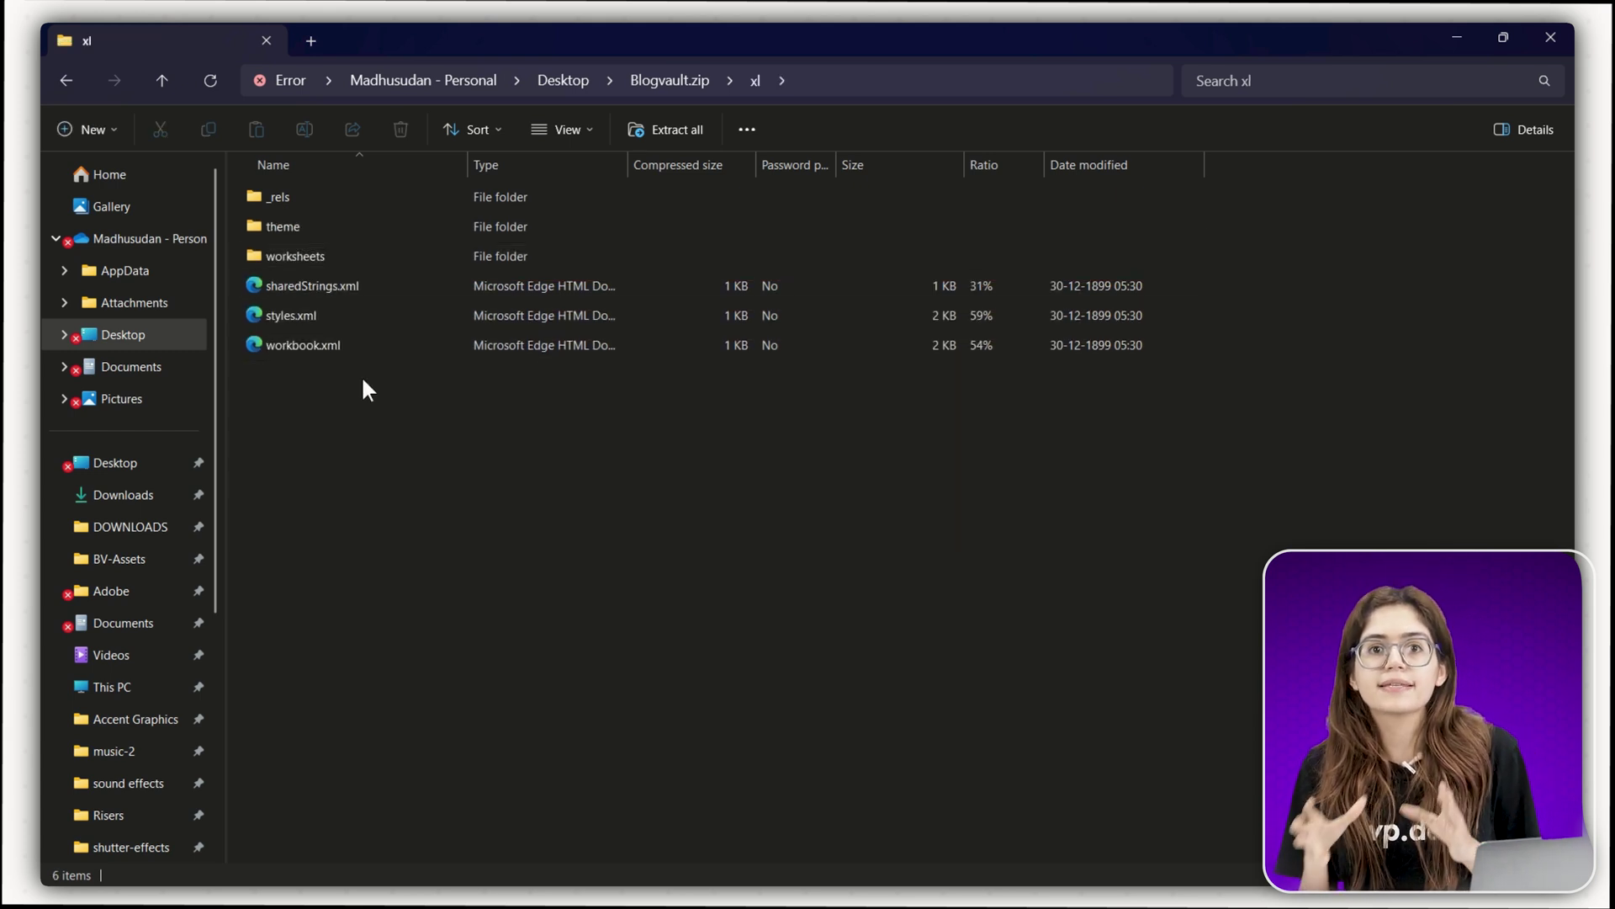
double_click(337, 255)
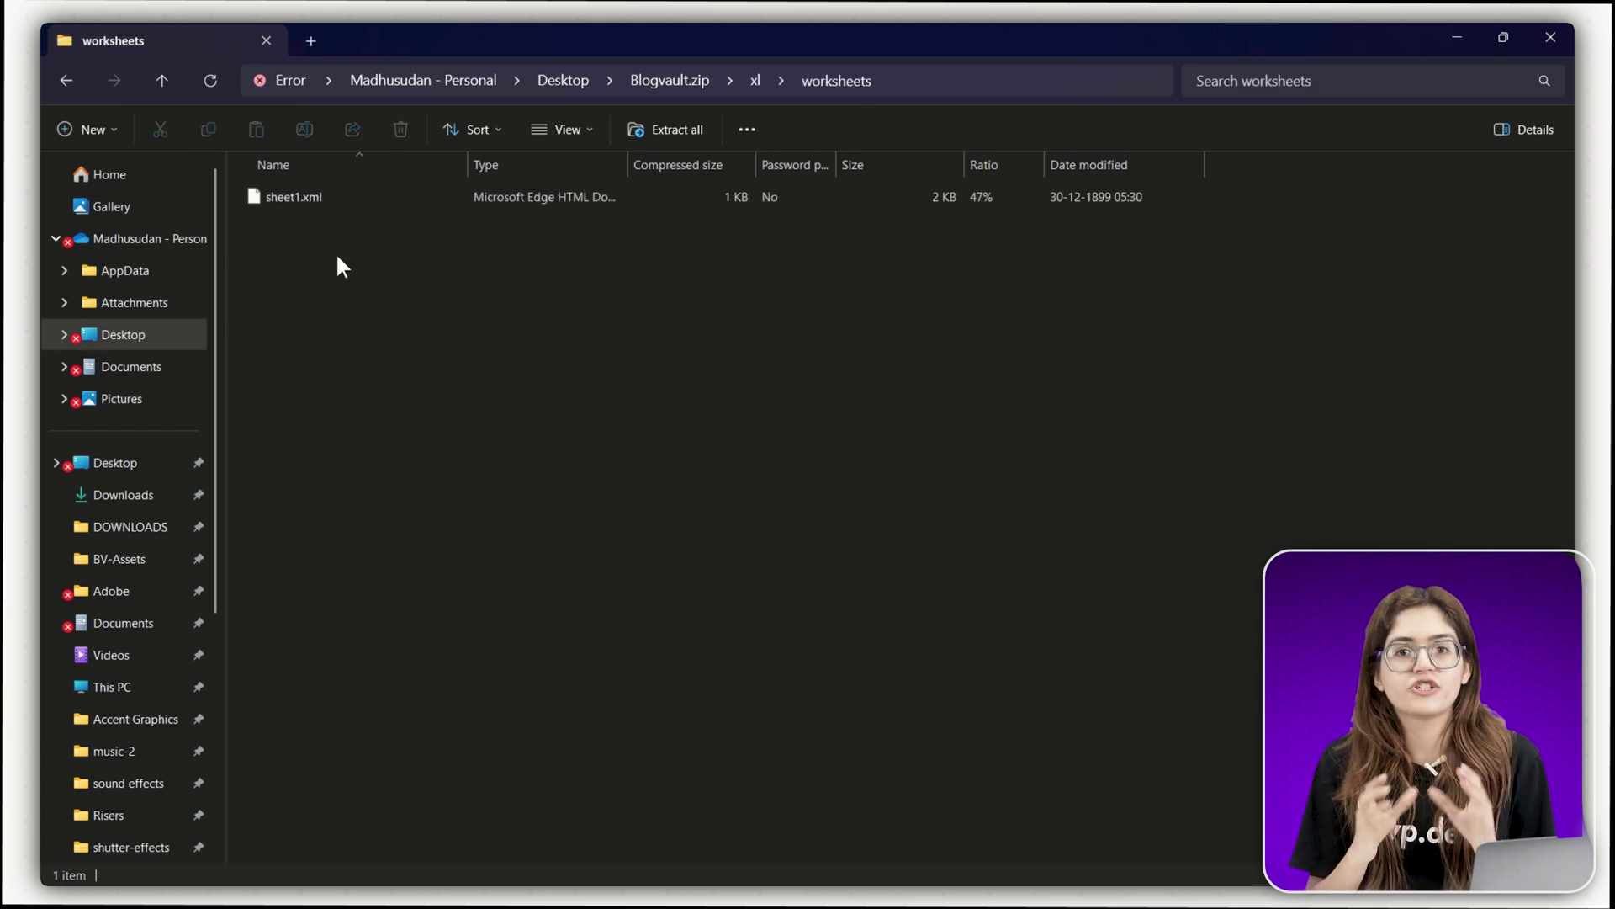
- Copy sheet1.xml onto the desktop and bring up its options for editing
right_click(309, 199)
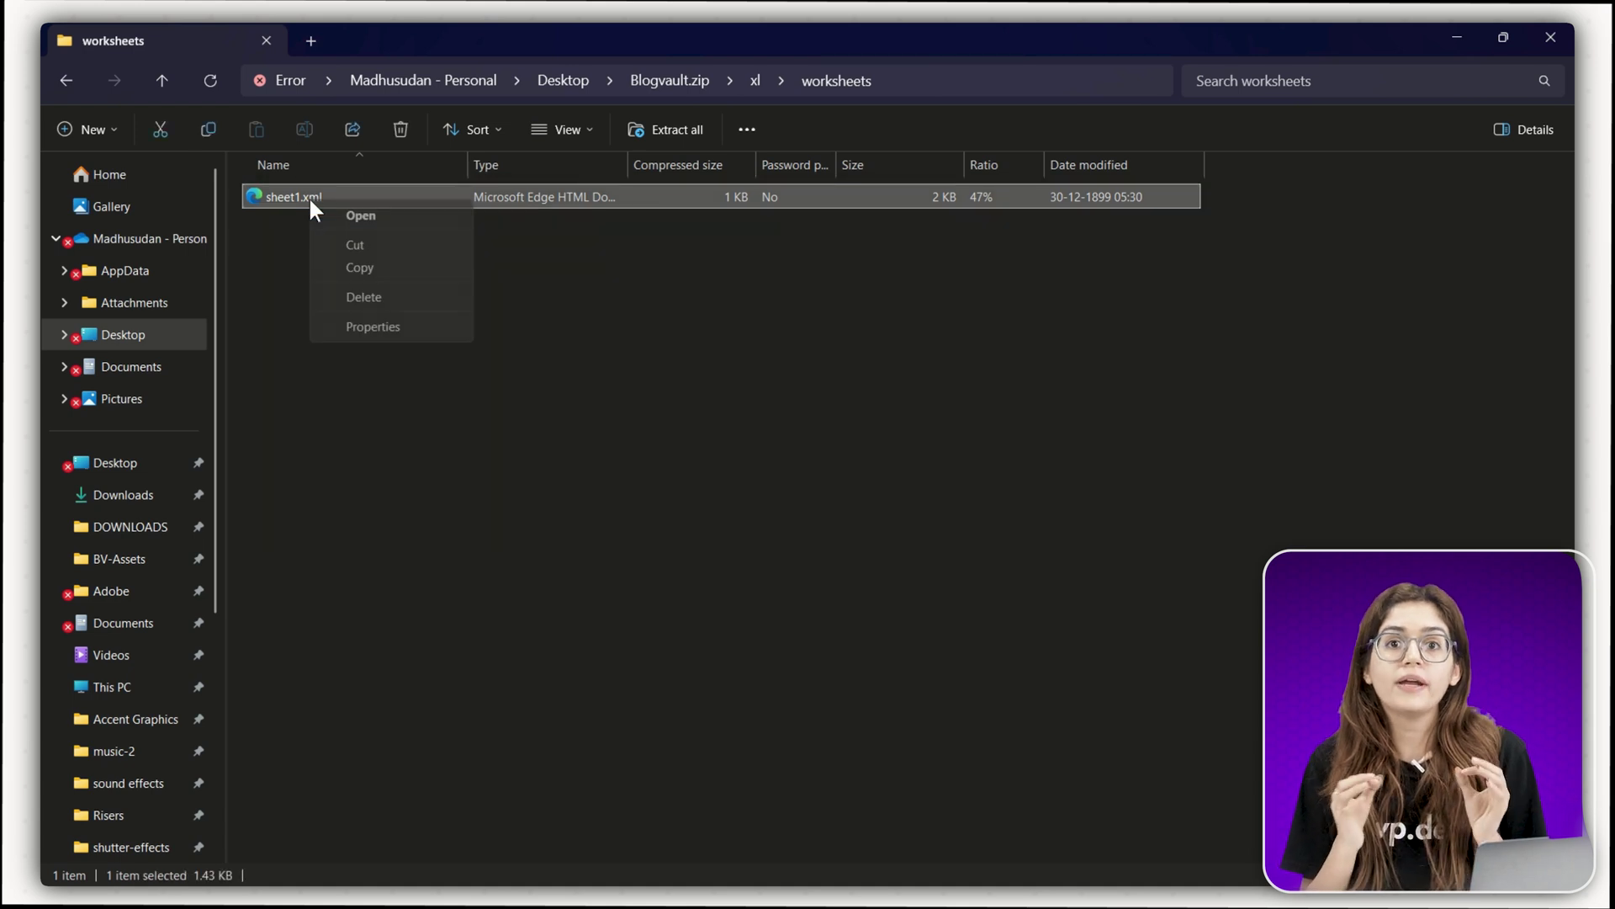
click(340, 267)
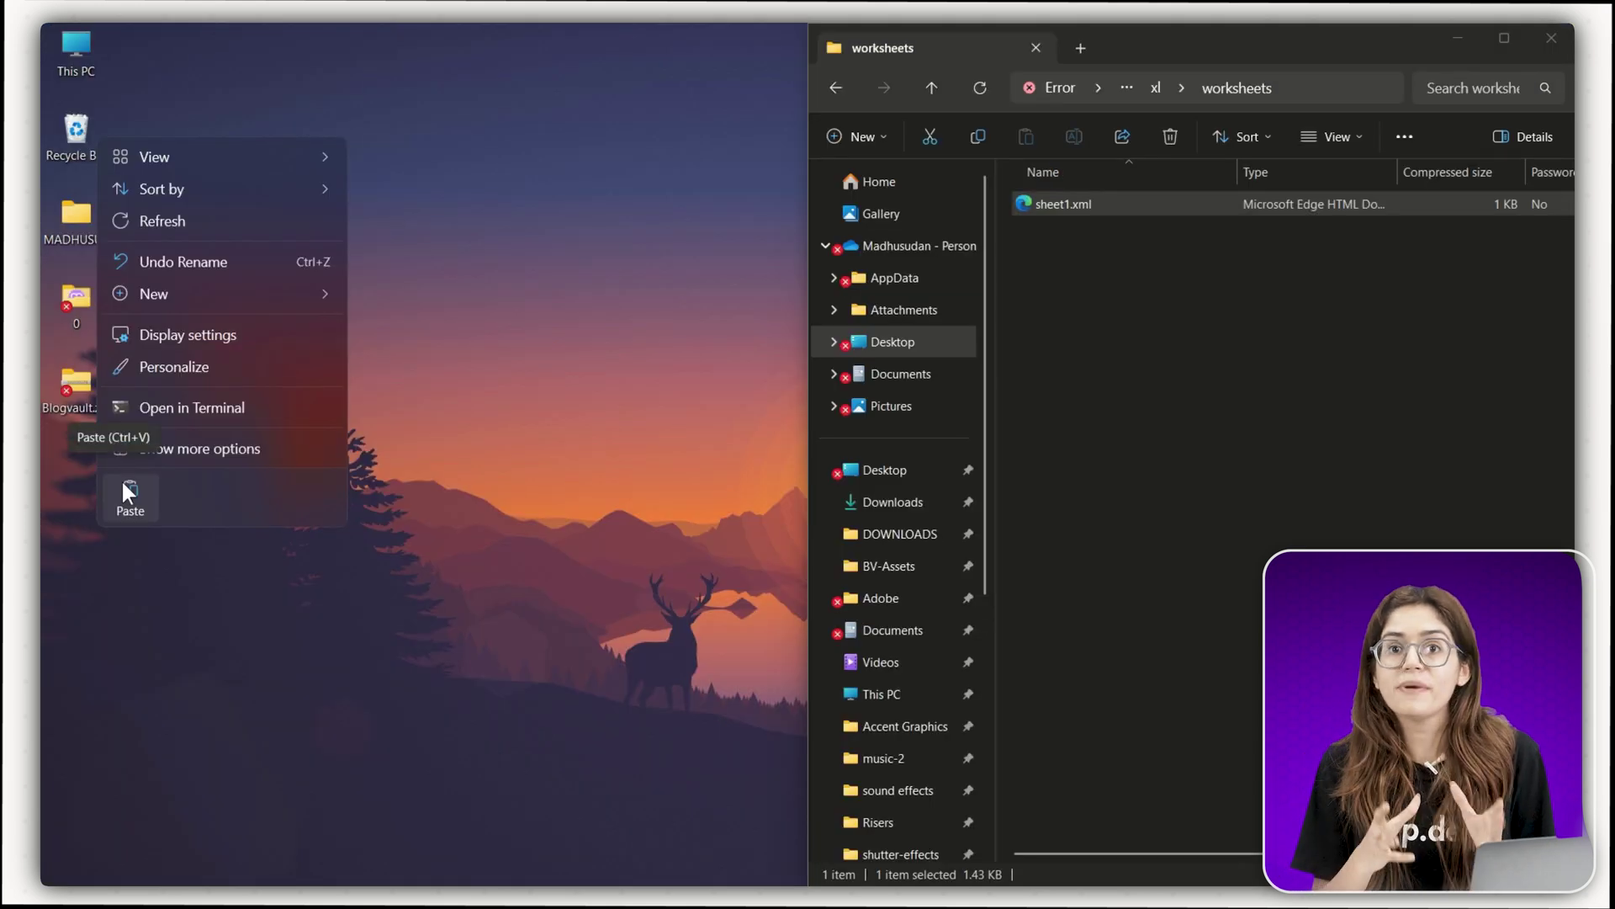
click(128, 492)
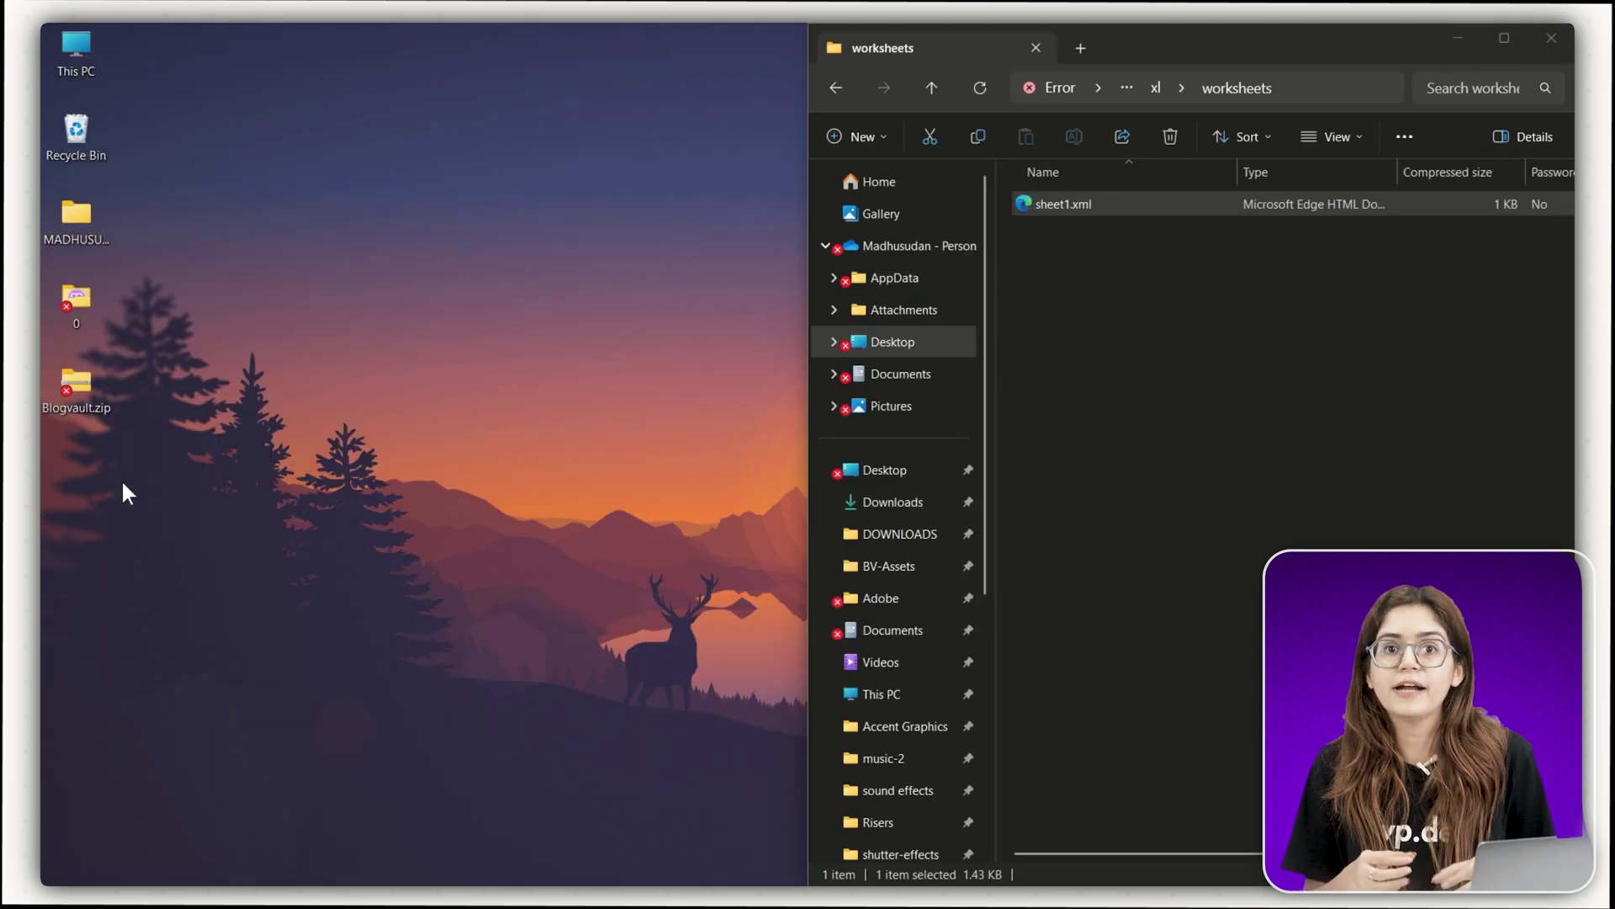
right_click(92, 474)
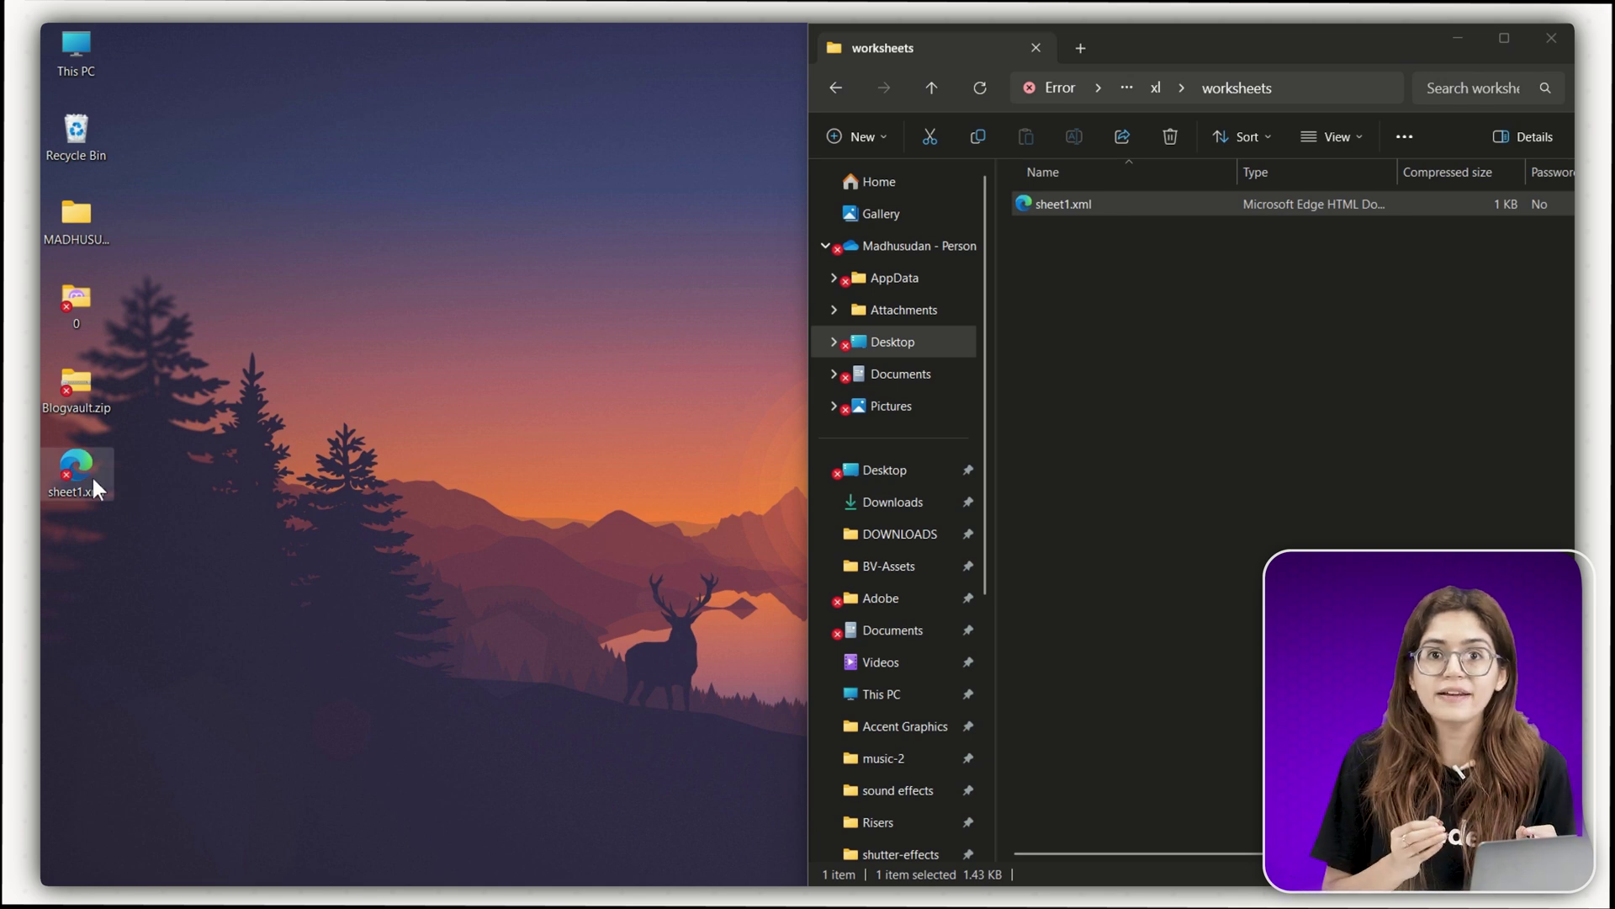
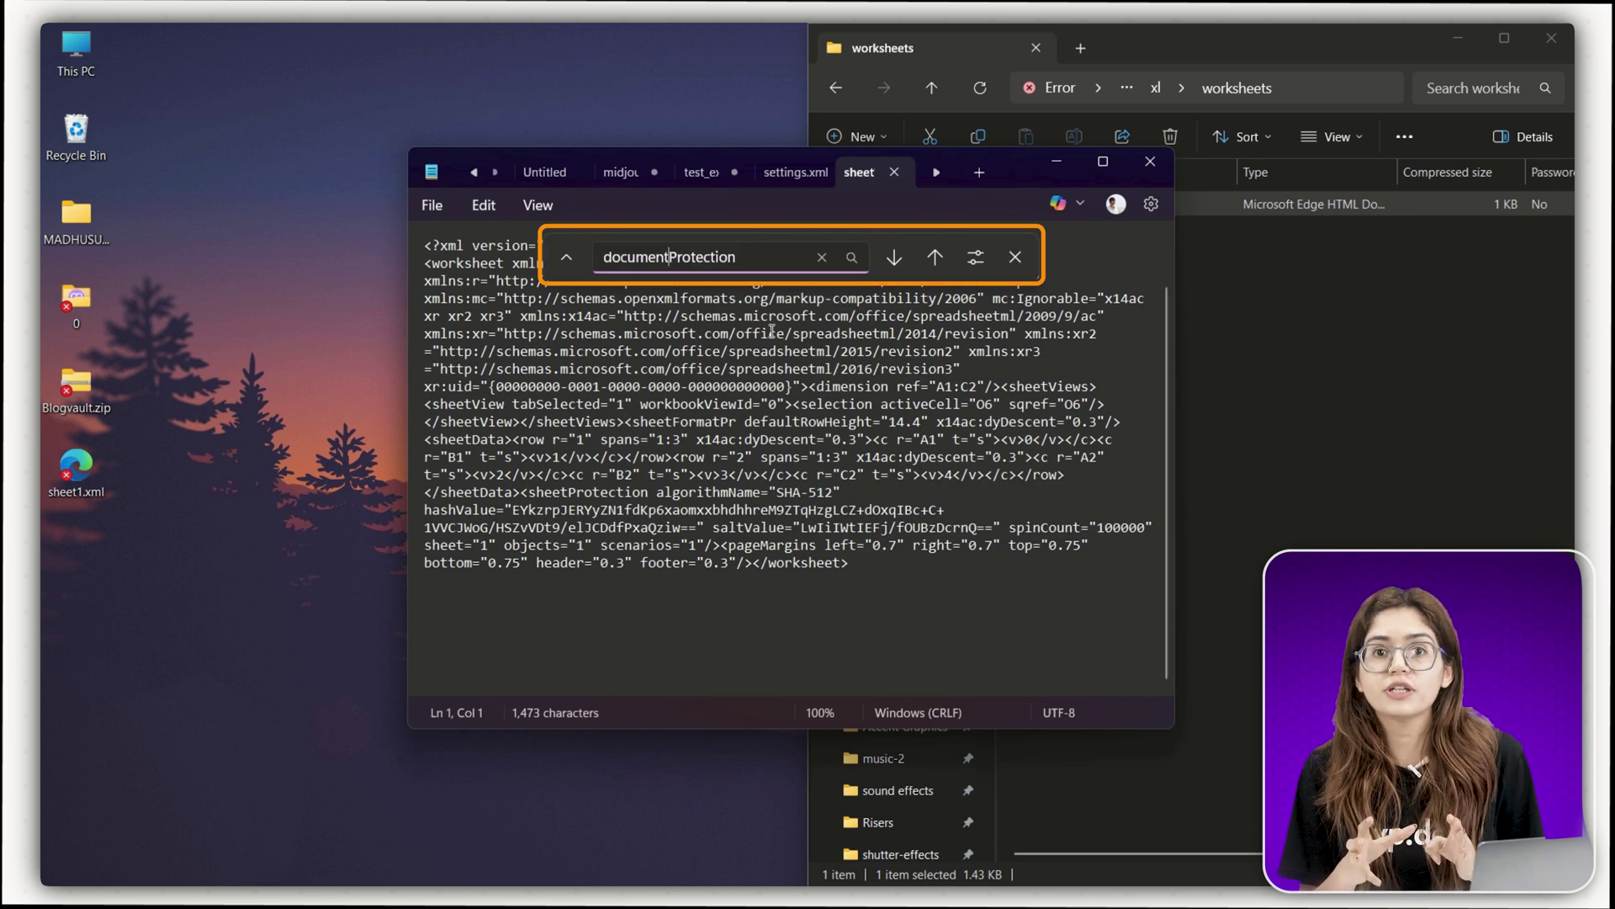
- Search sheet1.xml for 'sheet' to locate the <sheetProtection … /> tag
text(sheet)
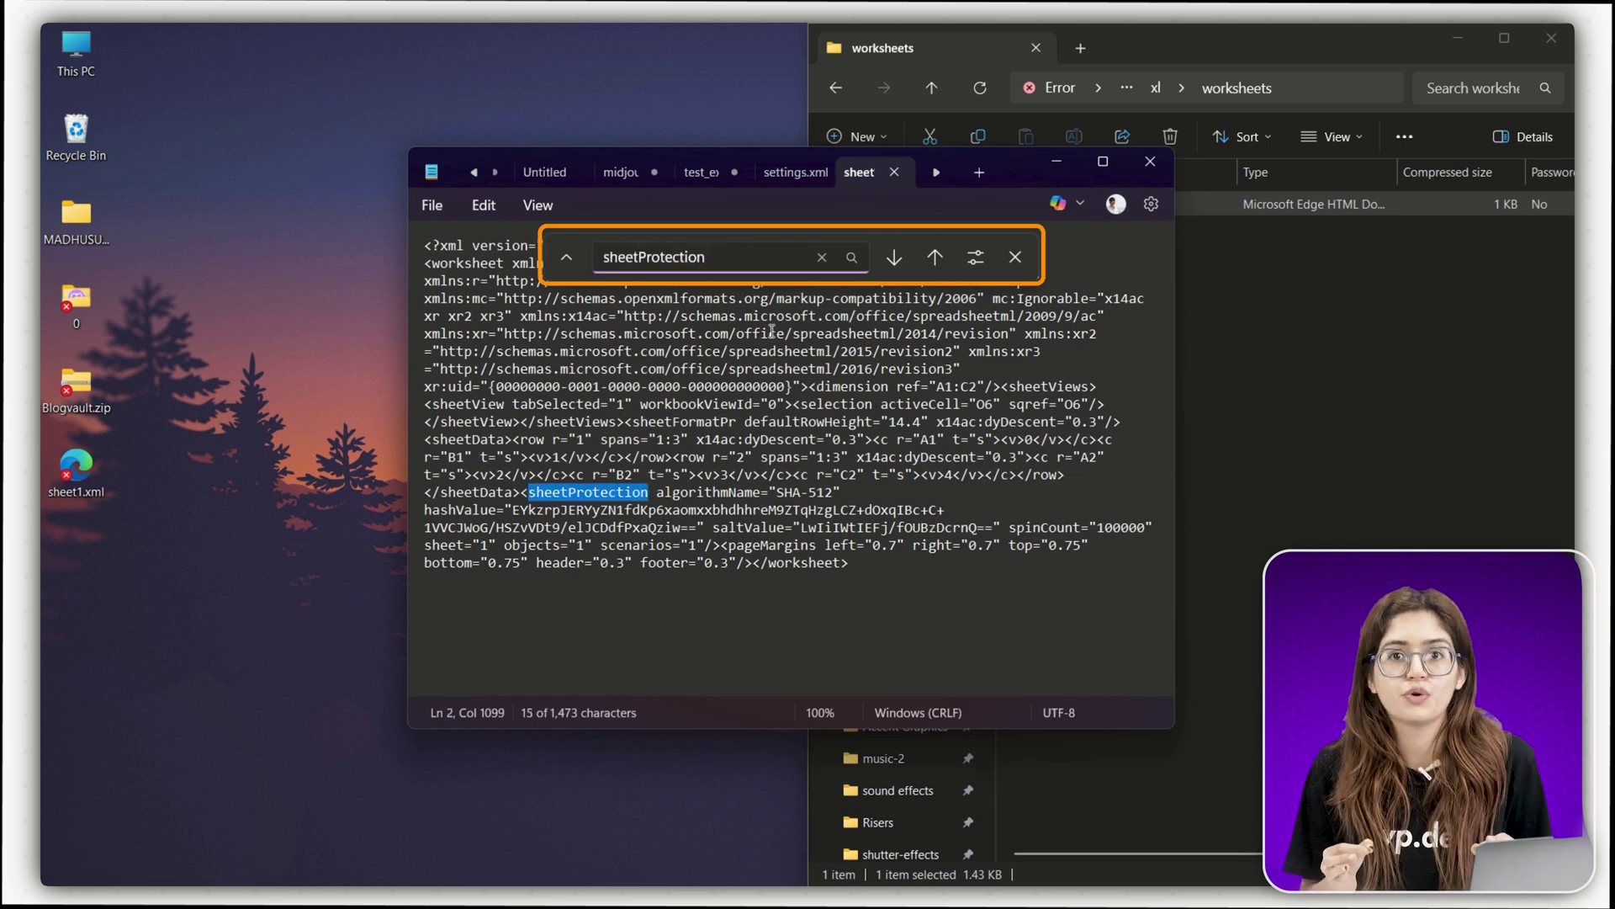
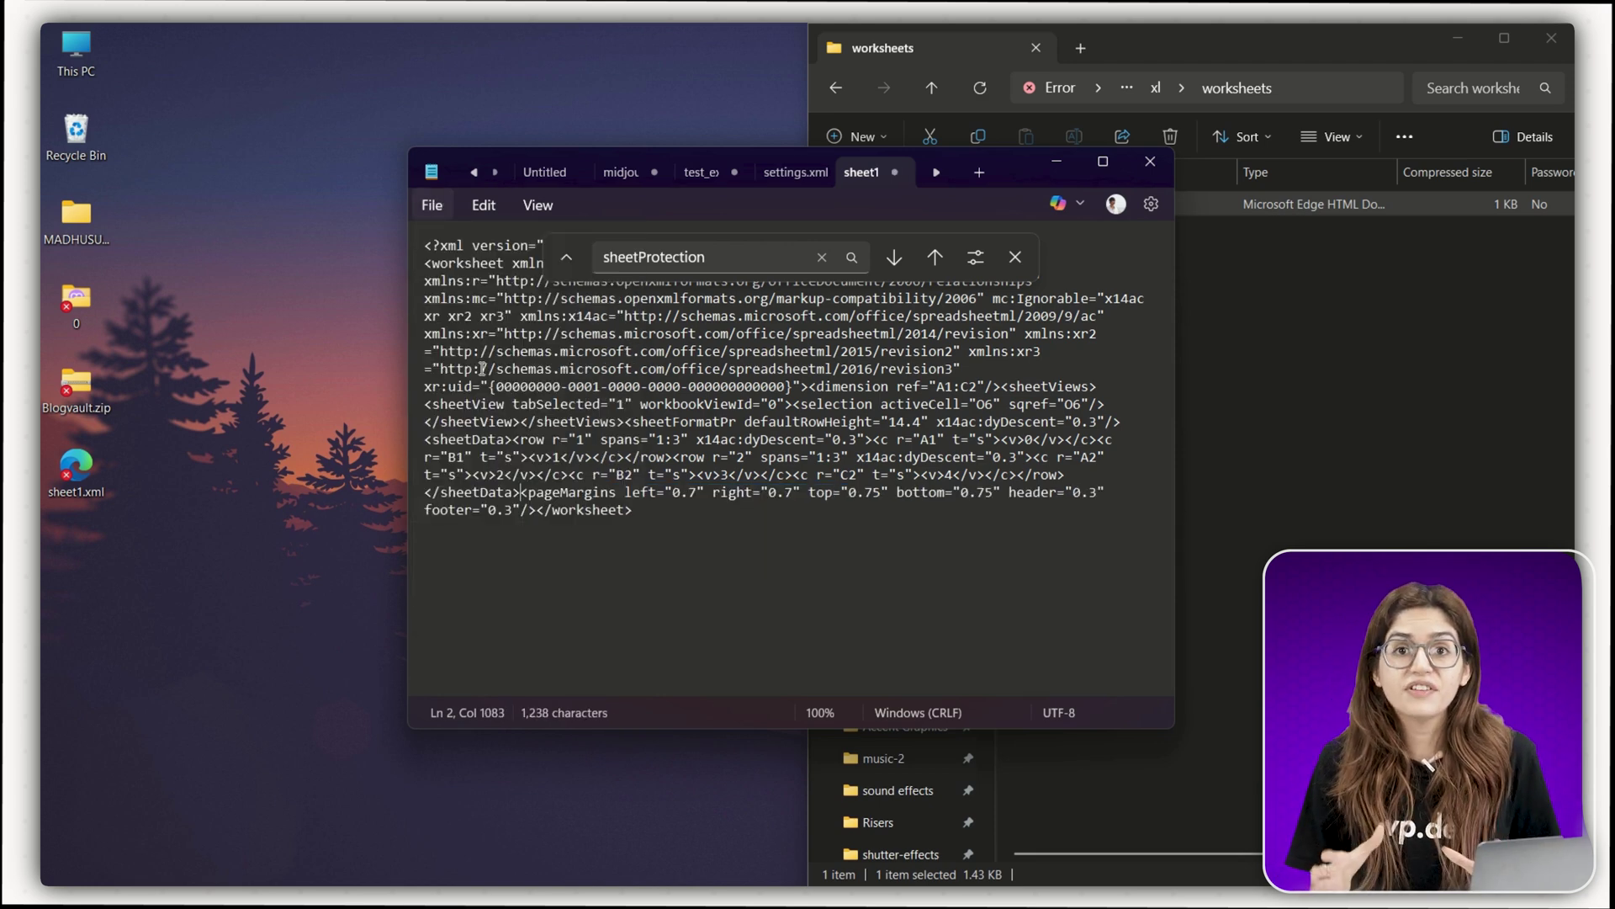
- Close the edited sheet1.xml and copy it over the original in Blogvault.zip's worksheets folder
click(1149, 161)
drag(76, 469, 1108, 307)
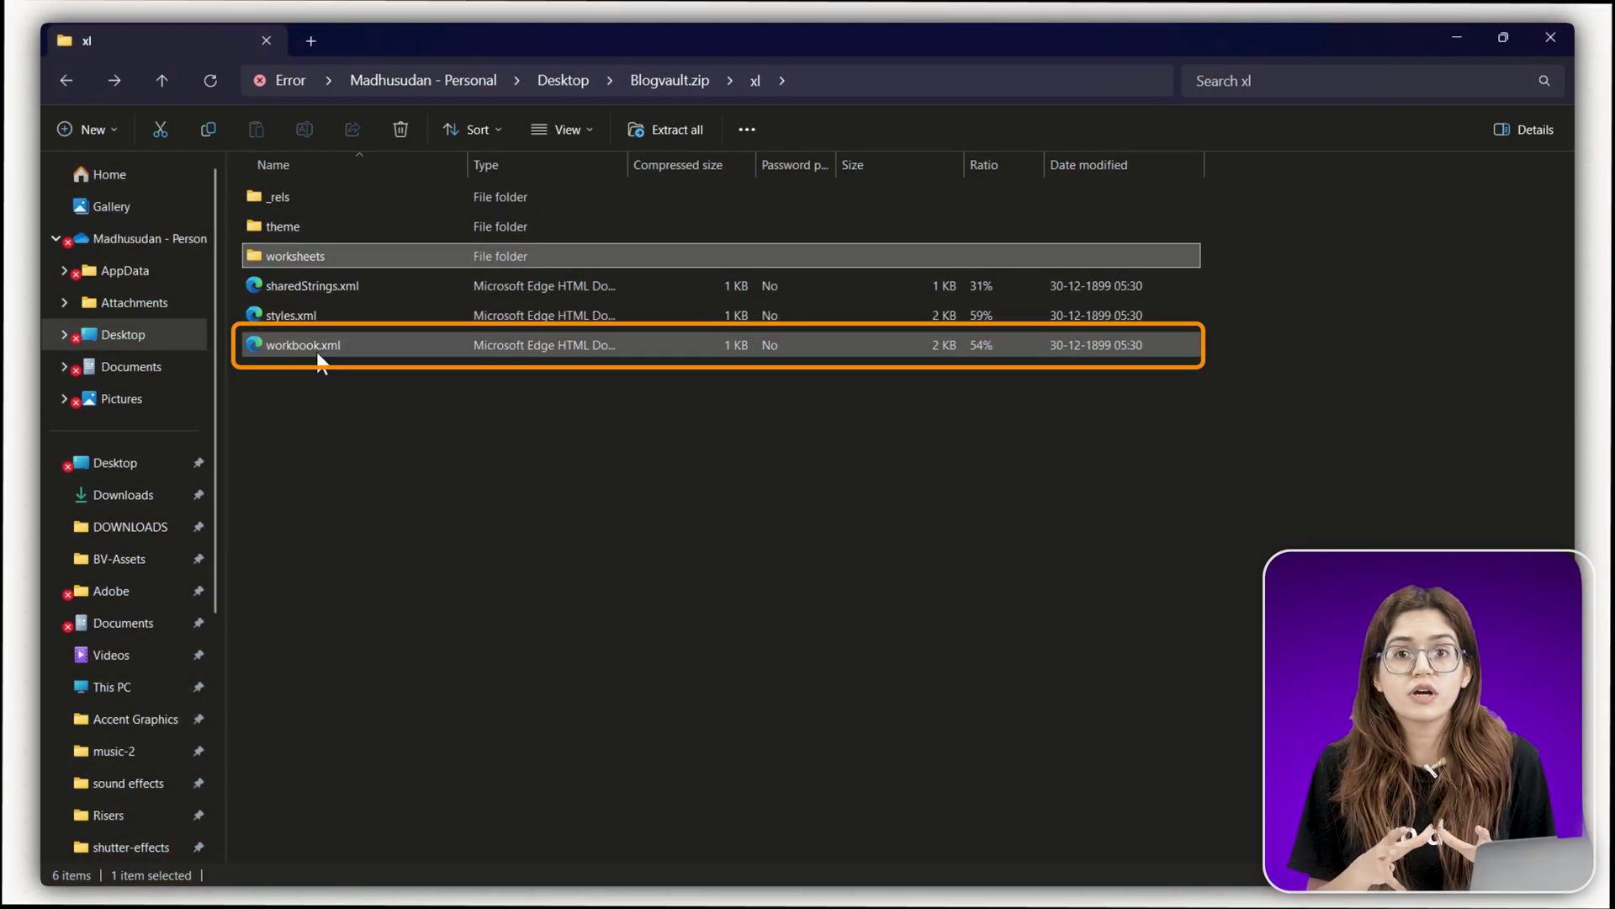
- Copy workbook.xml from the zip's xl folder onto the desktop
click(311, 347)
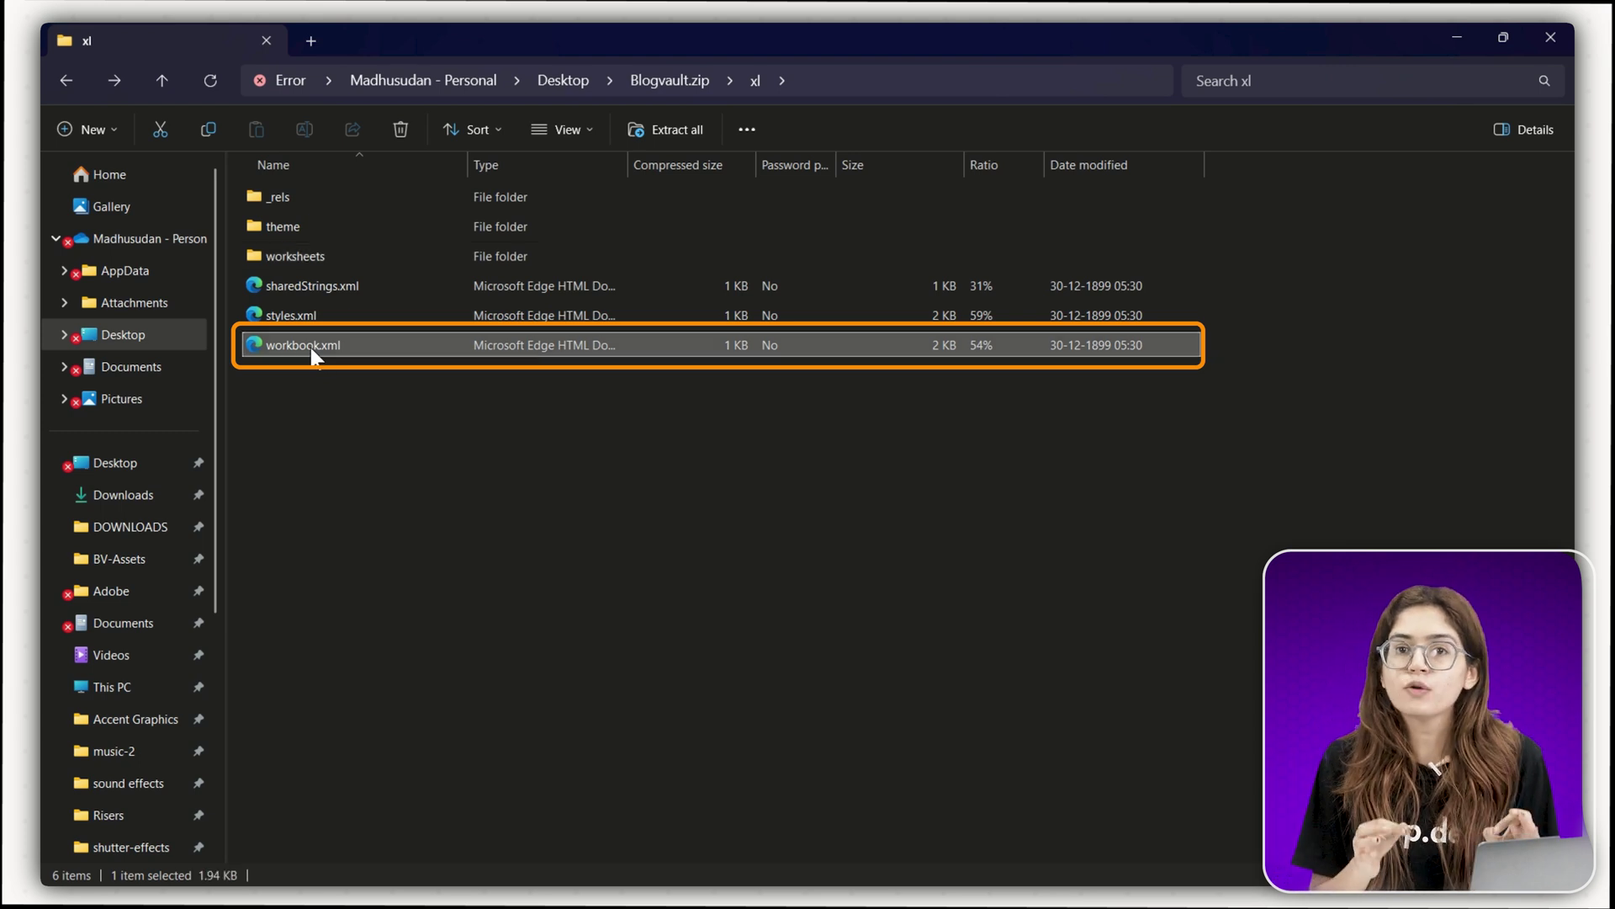
right_click(311, 347)
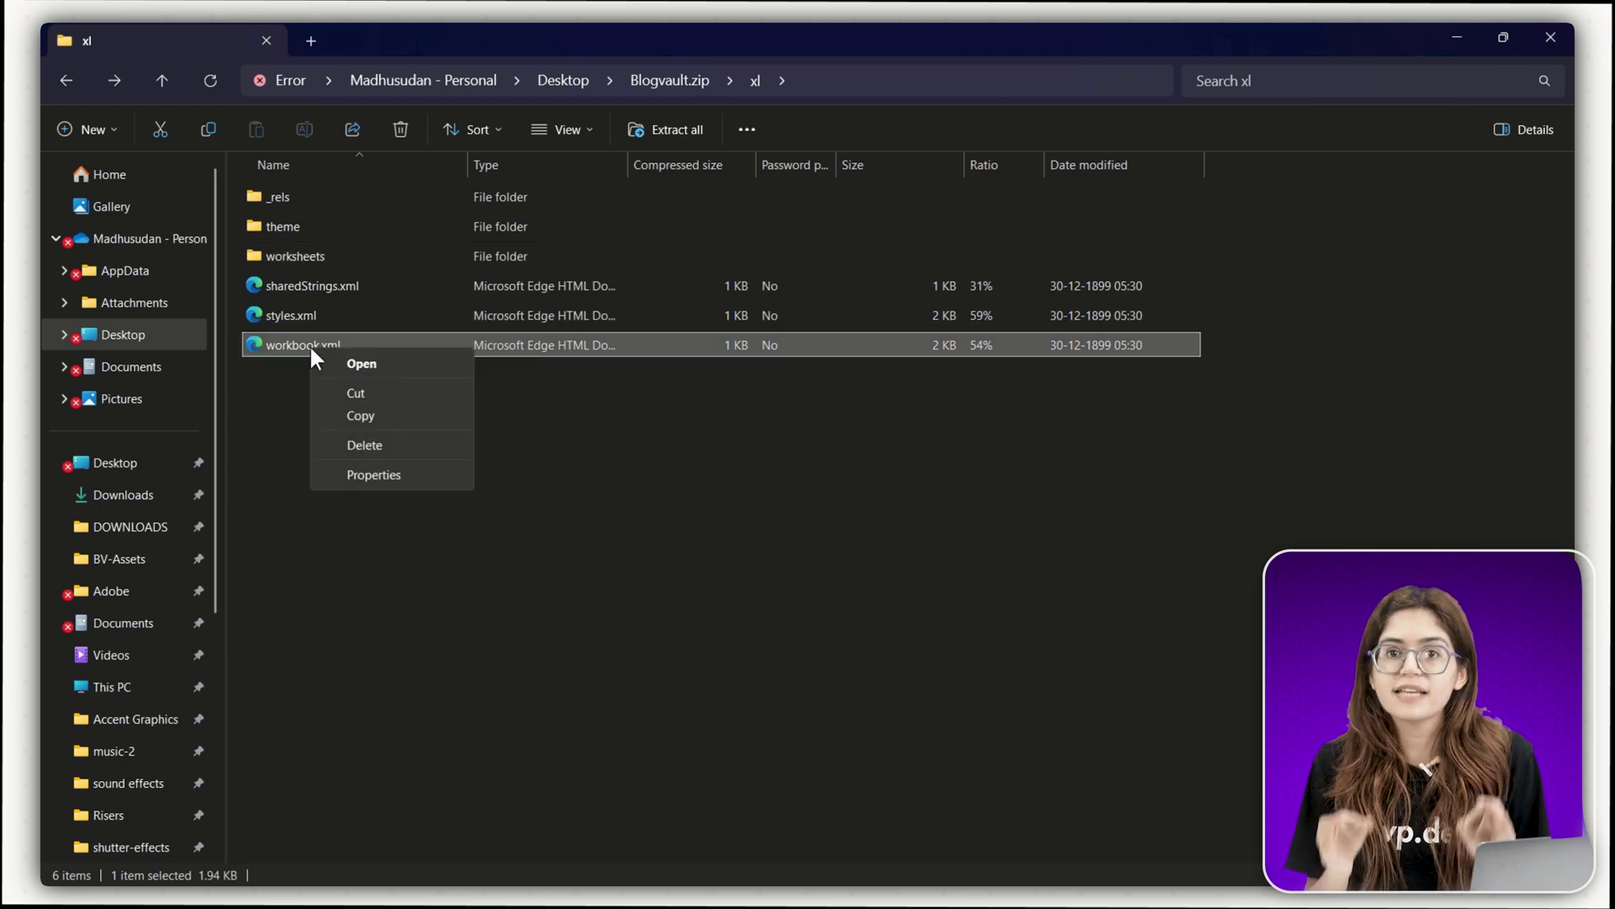
click(362, 415)
key(super+Right)
right_click(97, 614)
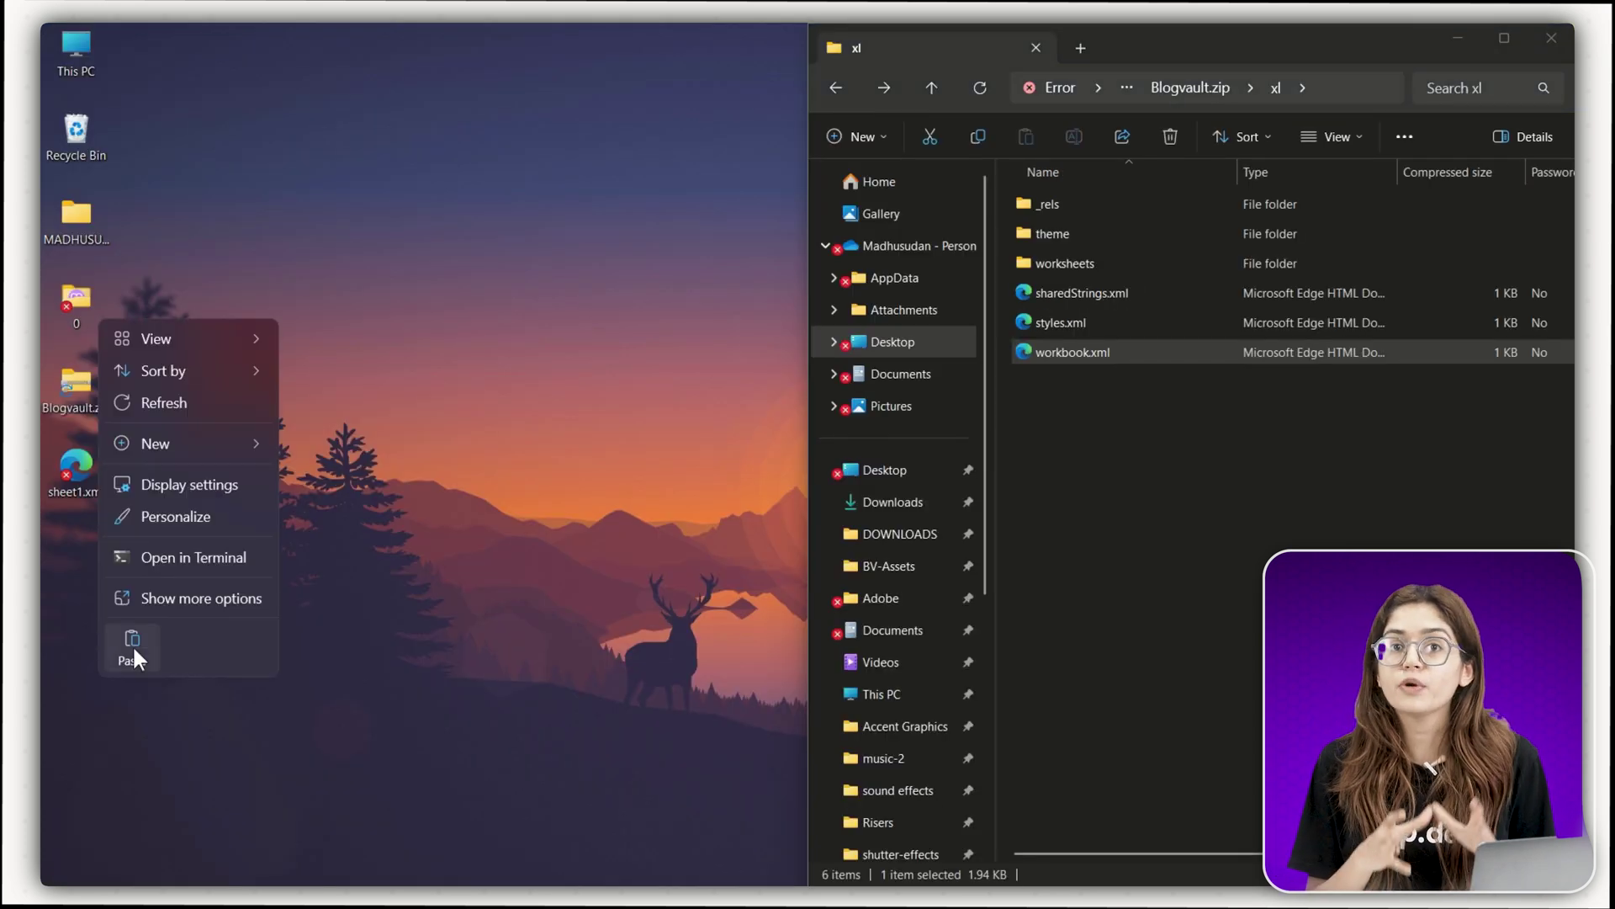
click(132, 645)
- Open the desktop workbook.xml in Notepad and search for the workbookProtection tag
right_click(95, 545)
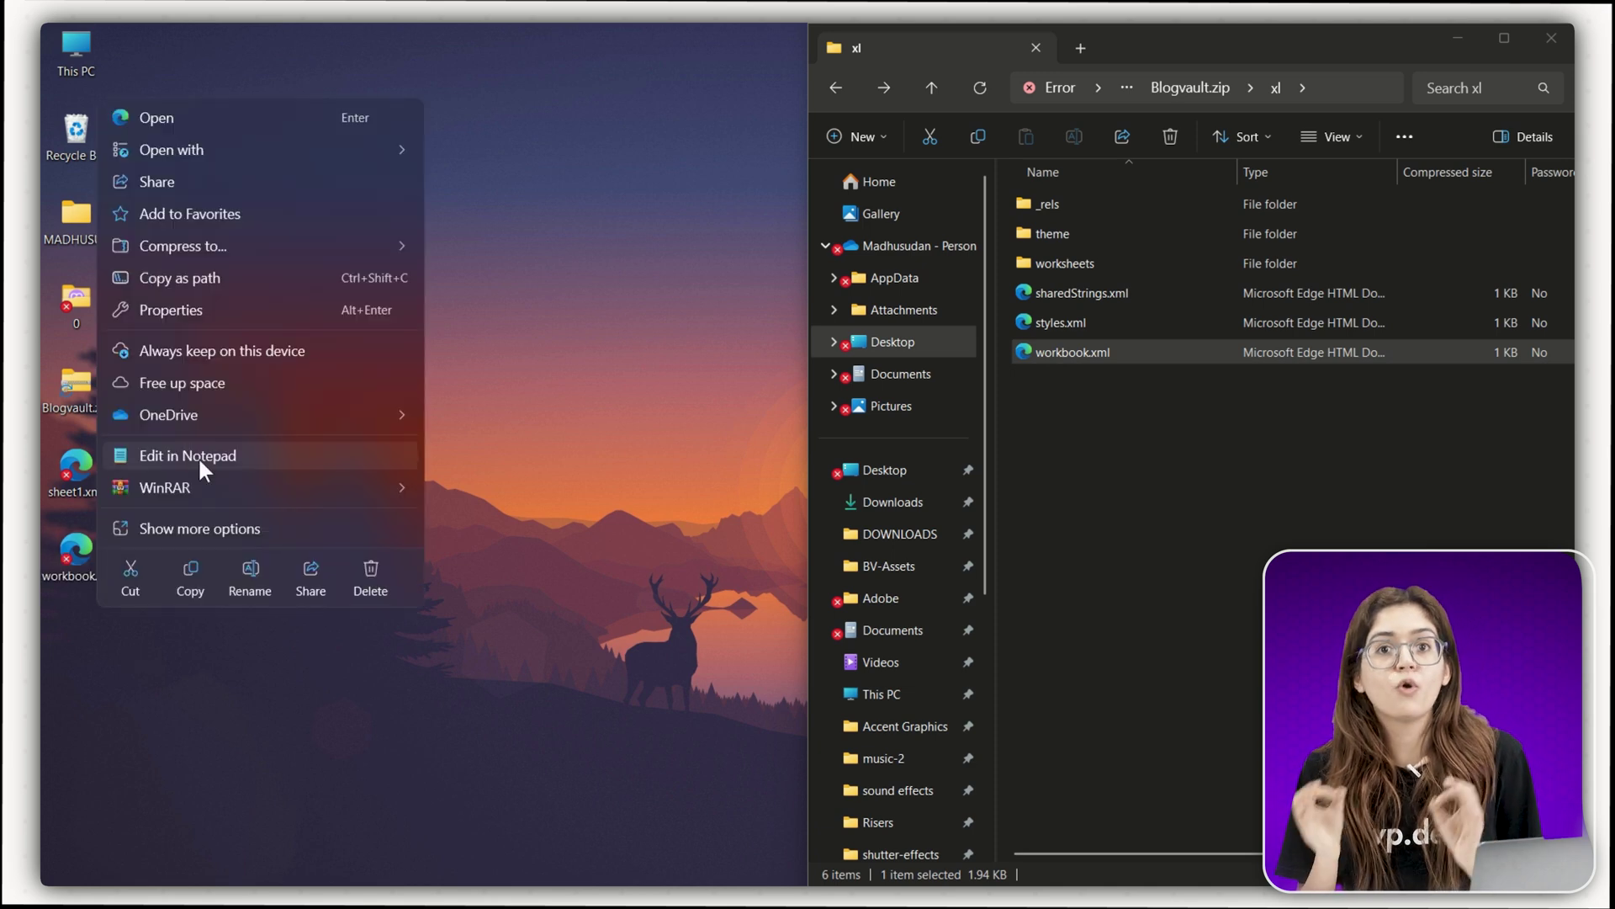
click(199, 458)
key(ctrl+f)
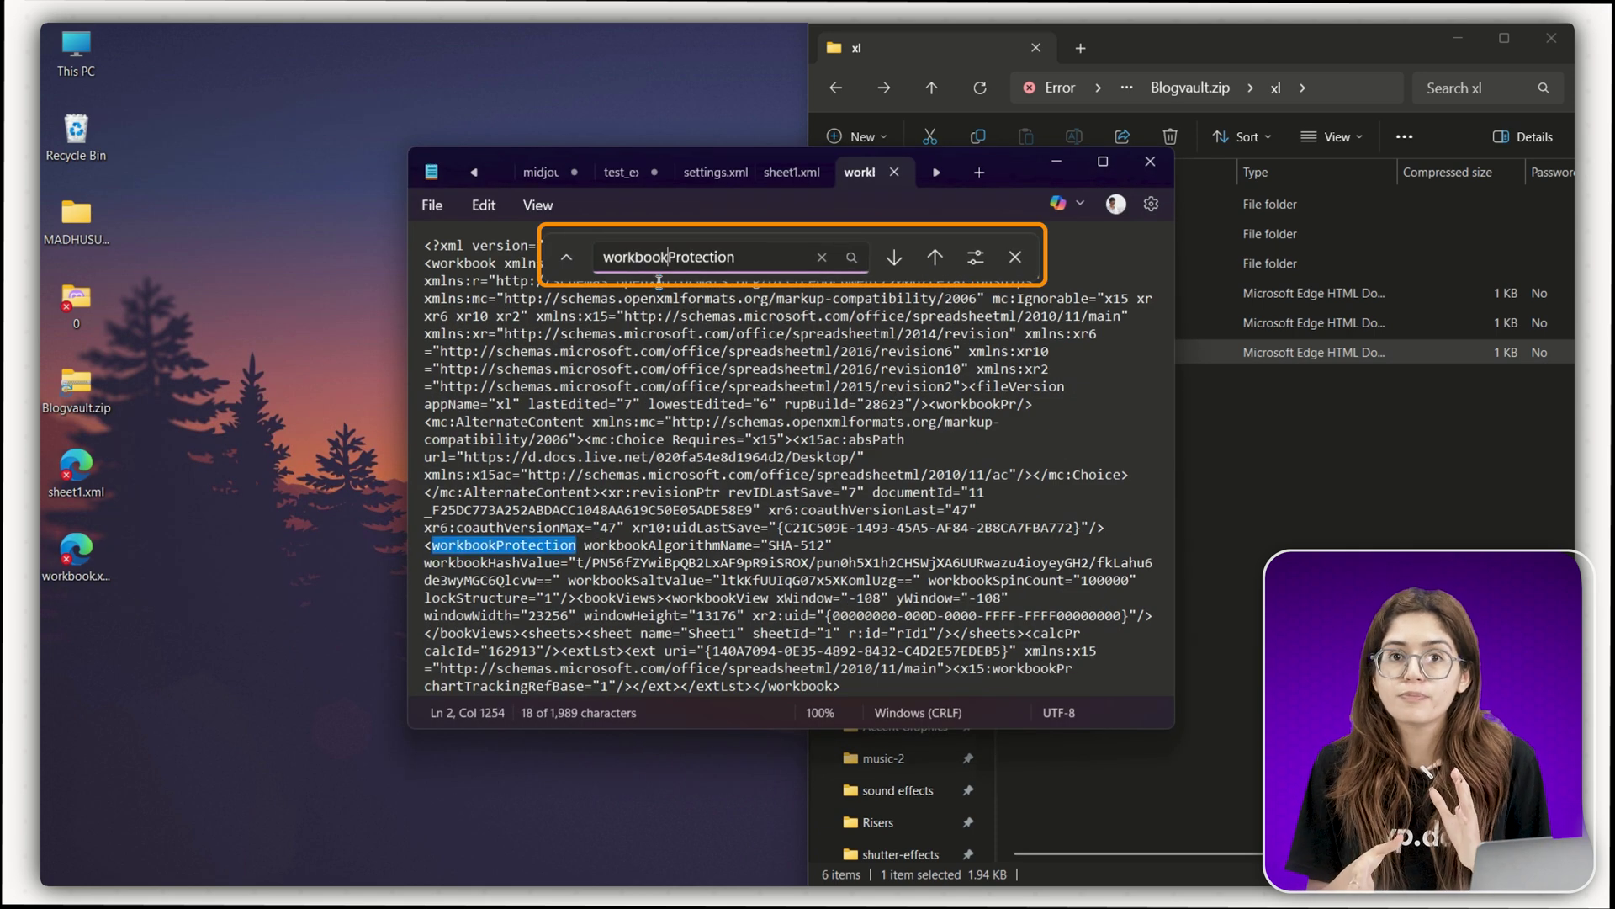
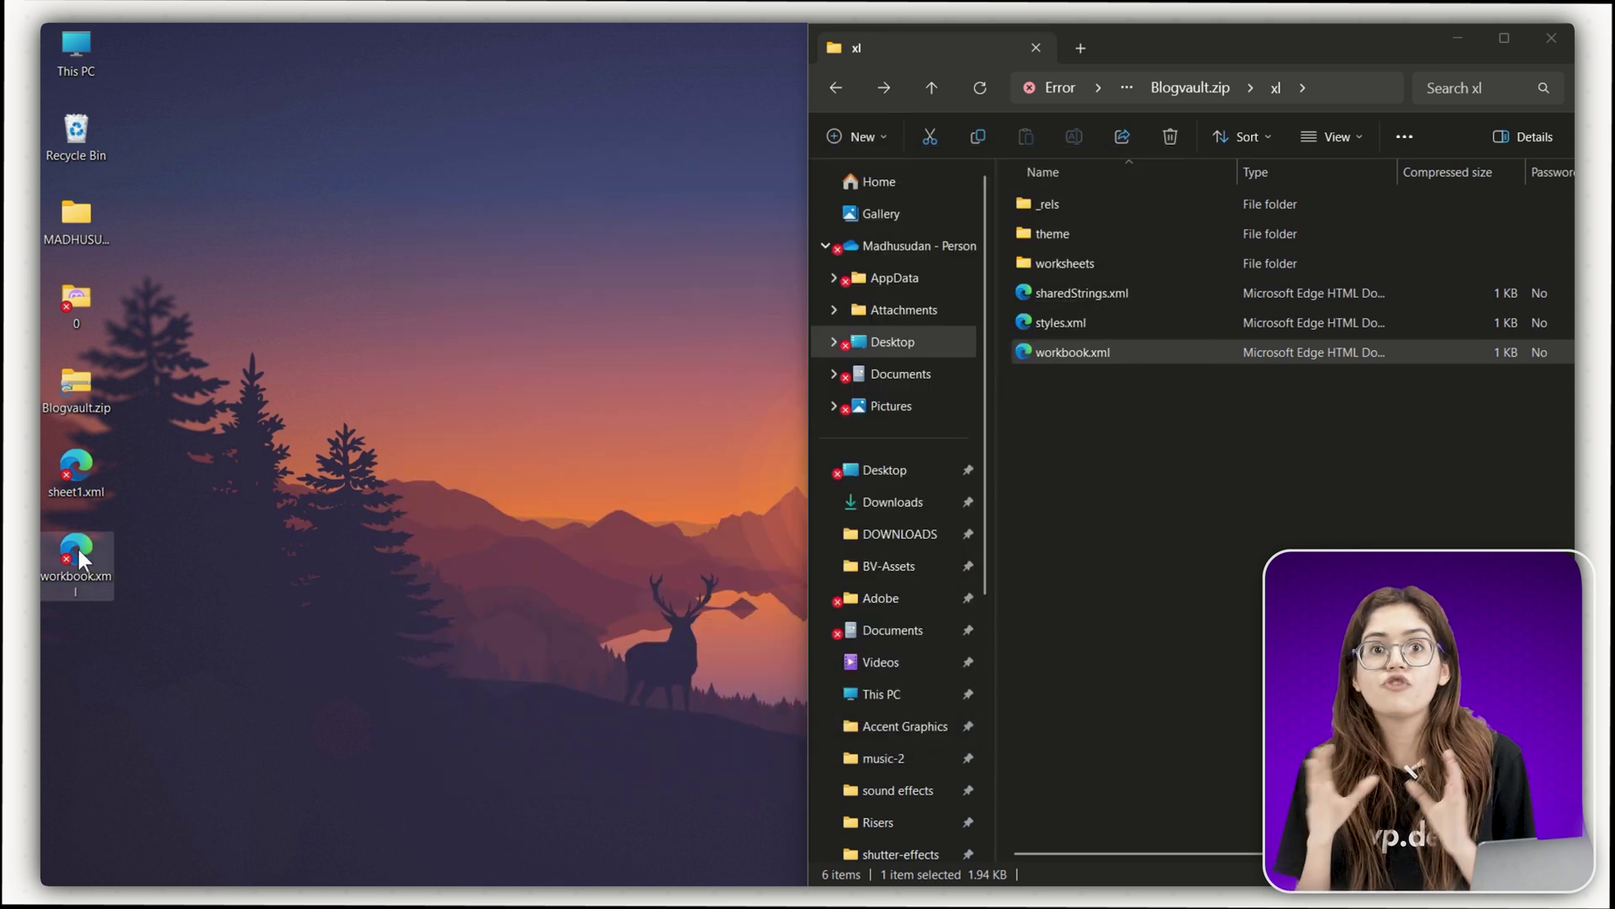
- Replace workbook.xml in Blogvault.zip's xl folder with the edited desktop copy
drag(1108, 364, 1108, 362)
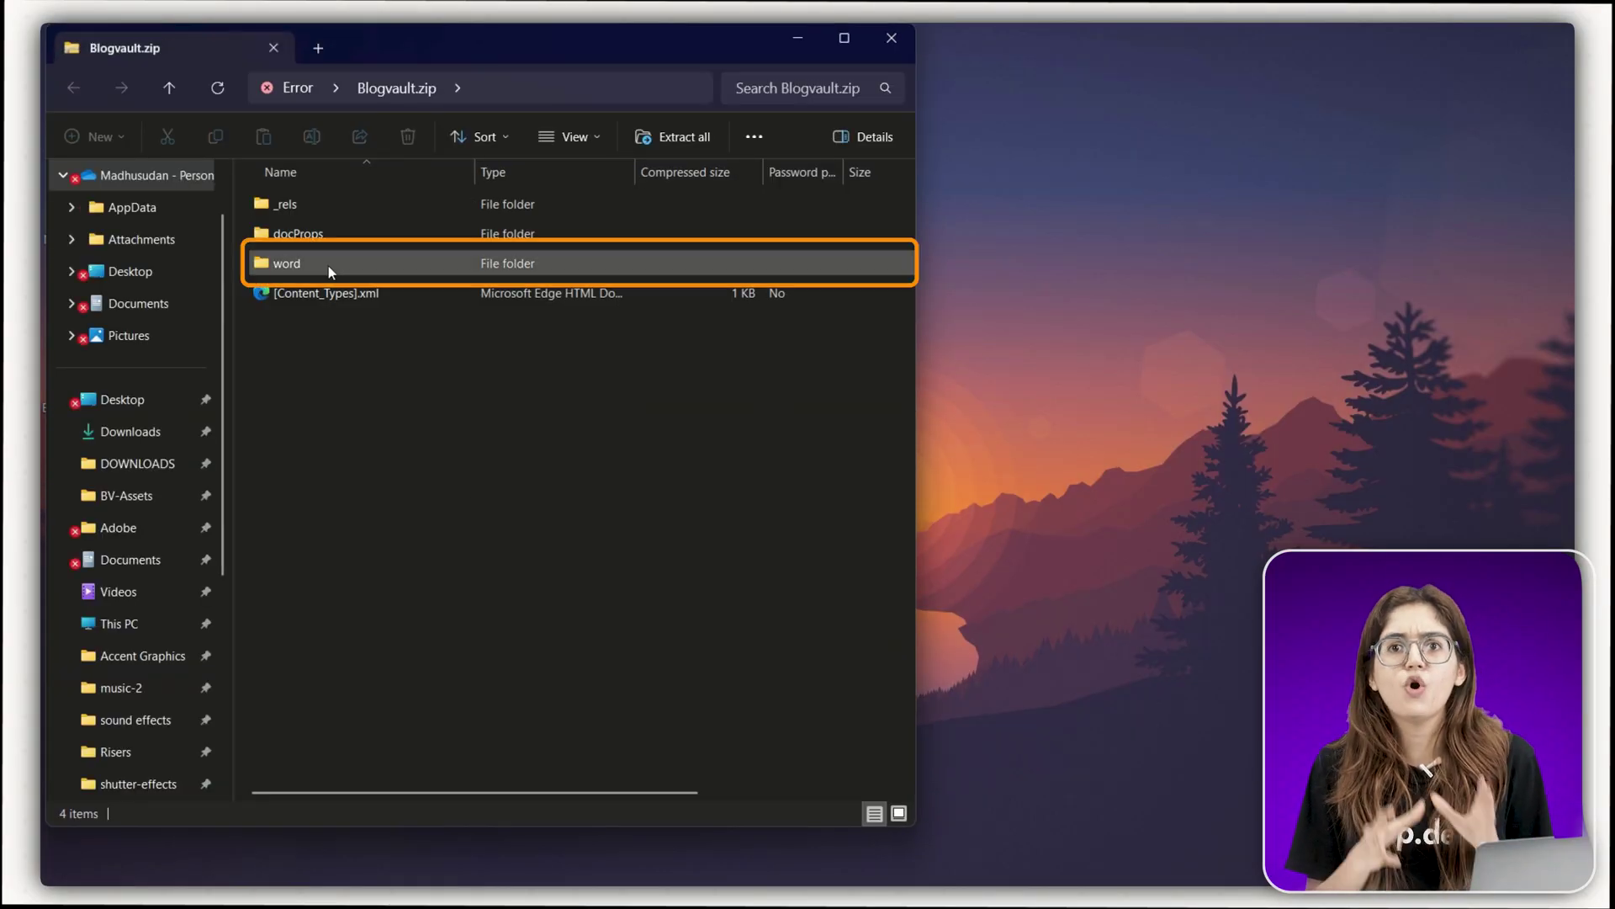
- Copy settings.xml out of the word folder of Blogvault.zip
double_click(328, 266)
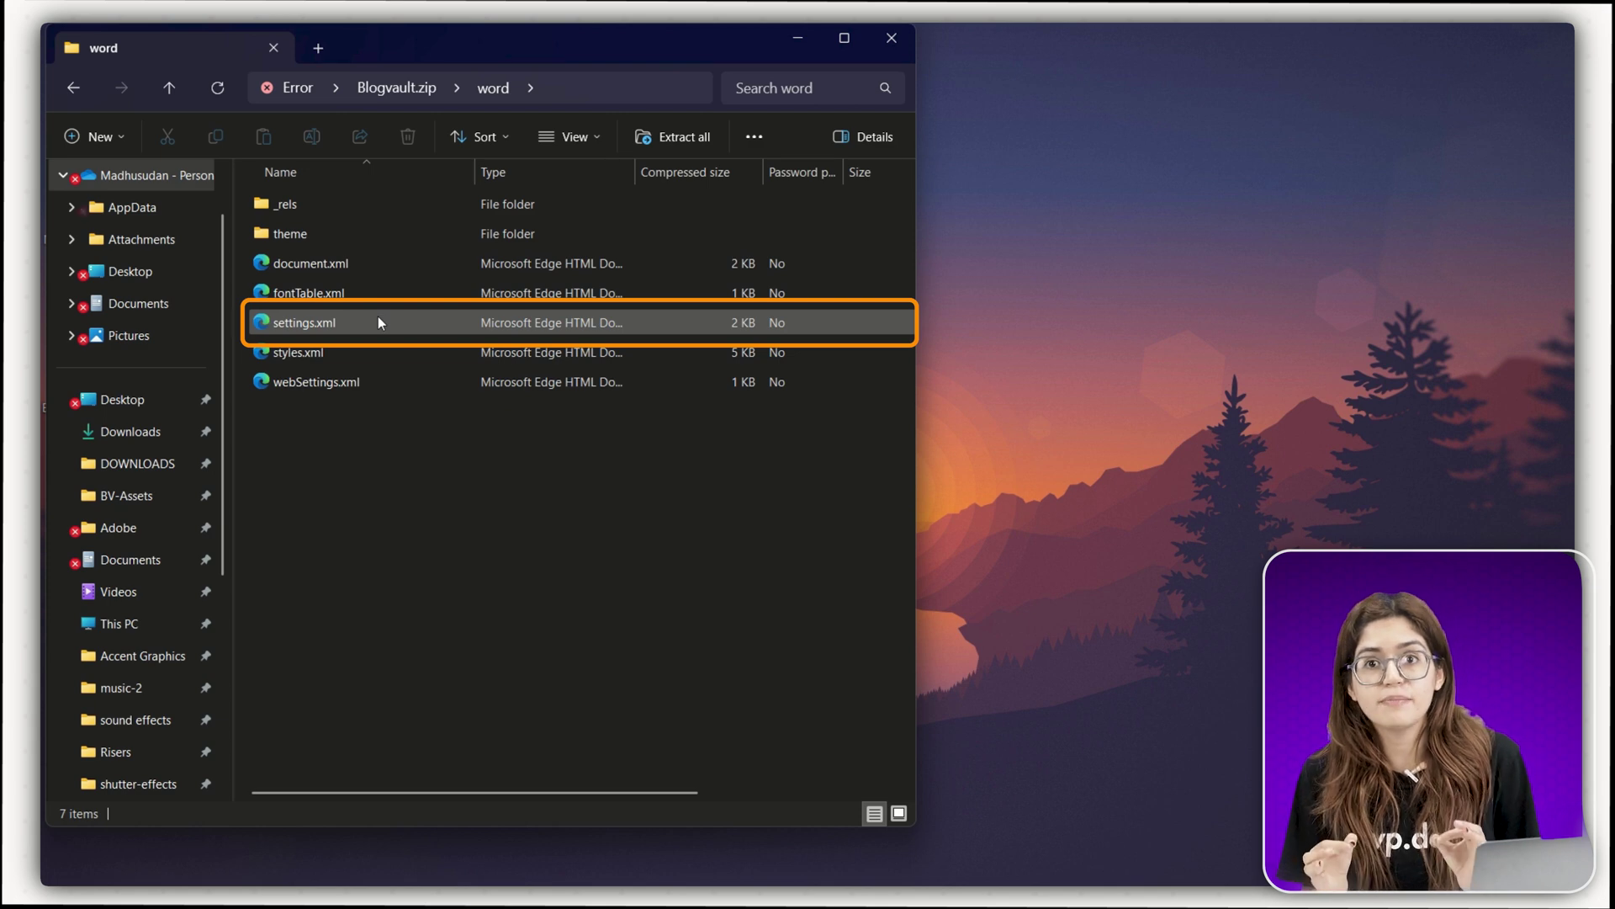
right_click(290, 322)
click(319, 392)
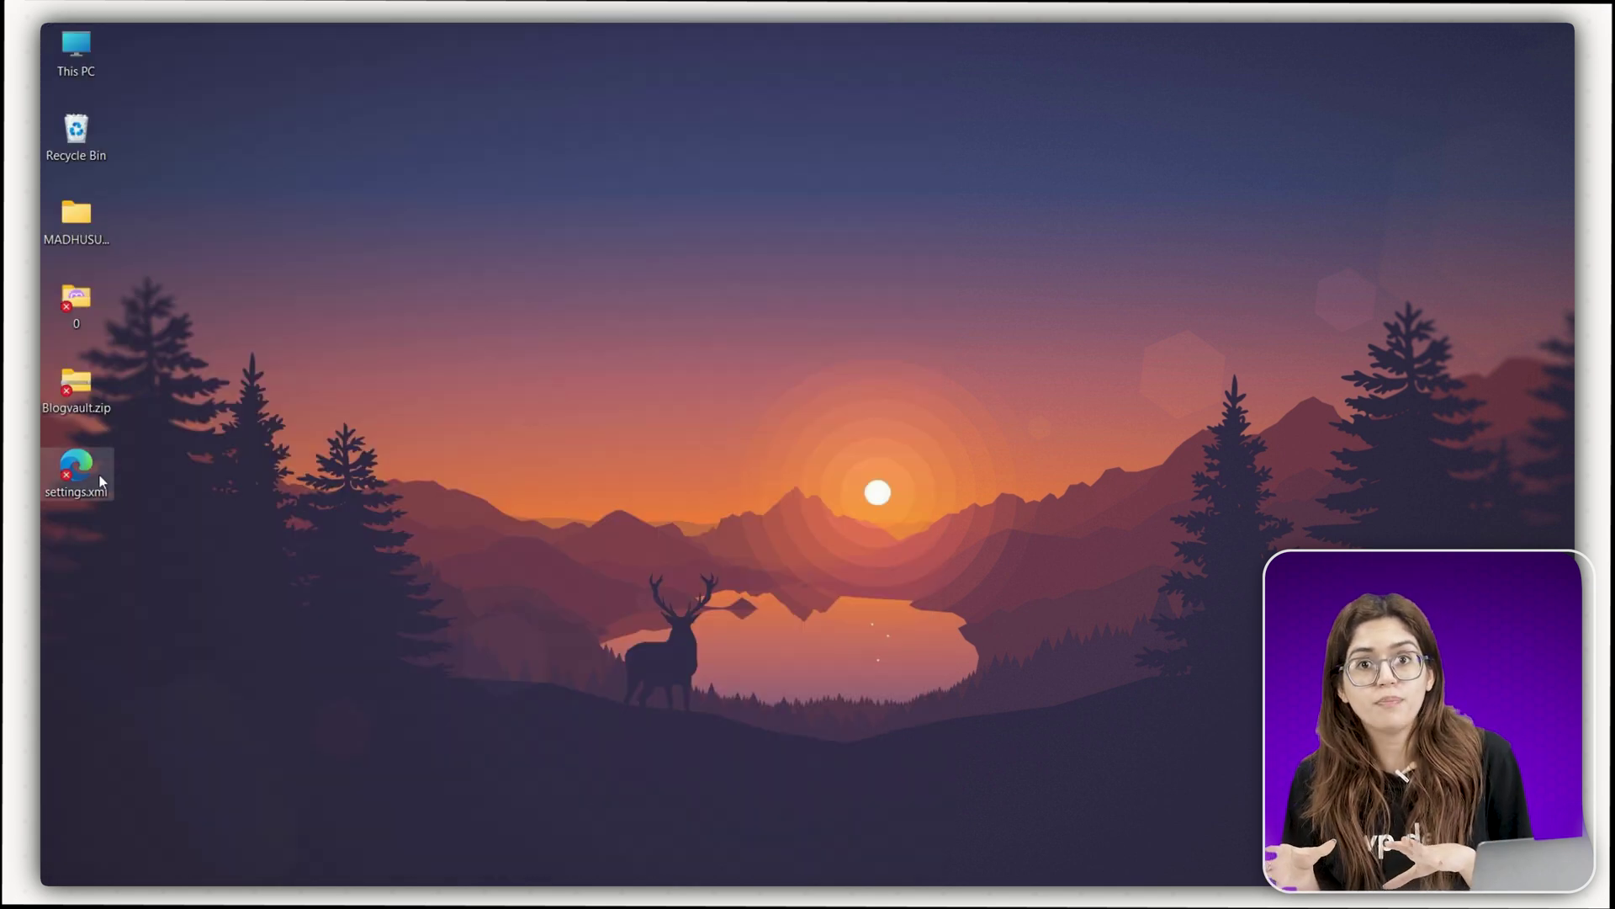
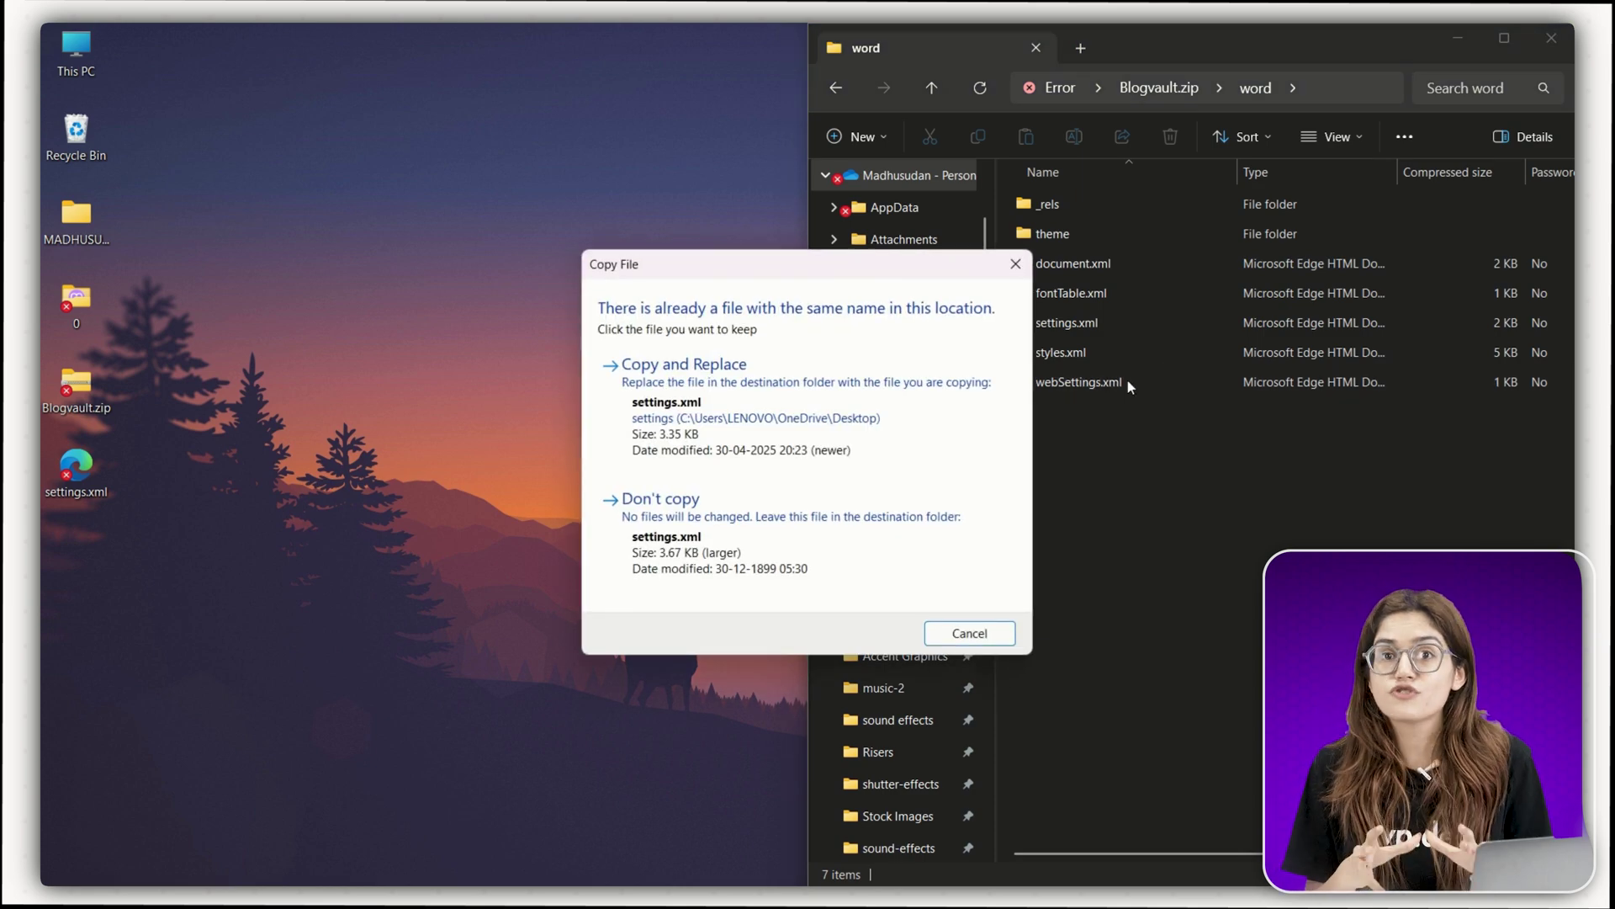
- Overwrite the archive's settings.xml with the edited copy, then rename Blogvault.zip back to Blogvault.docx
click(830, 370)
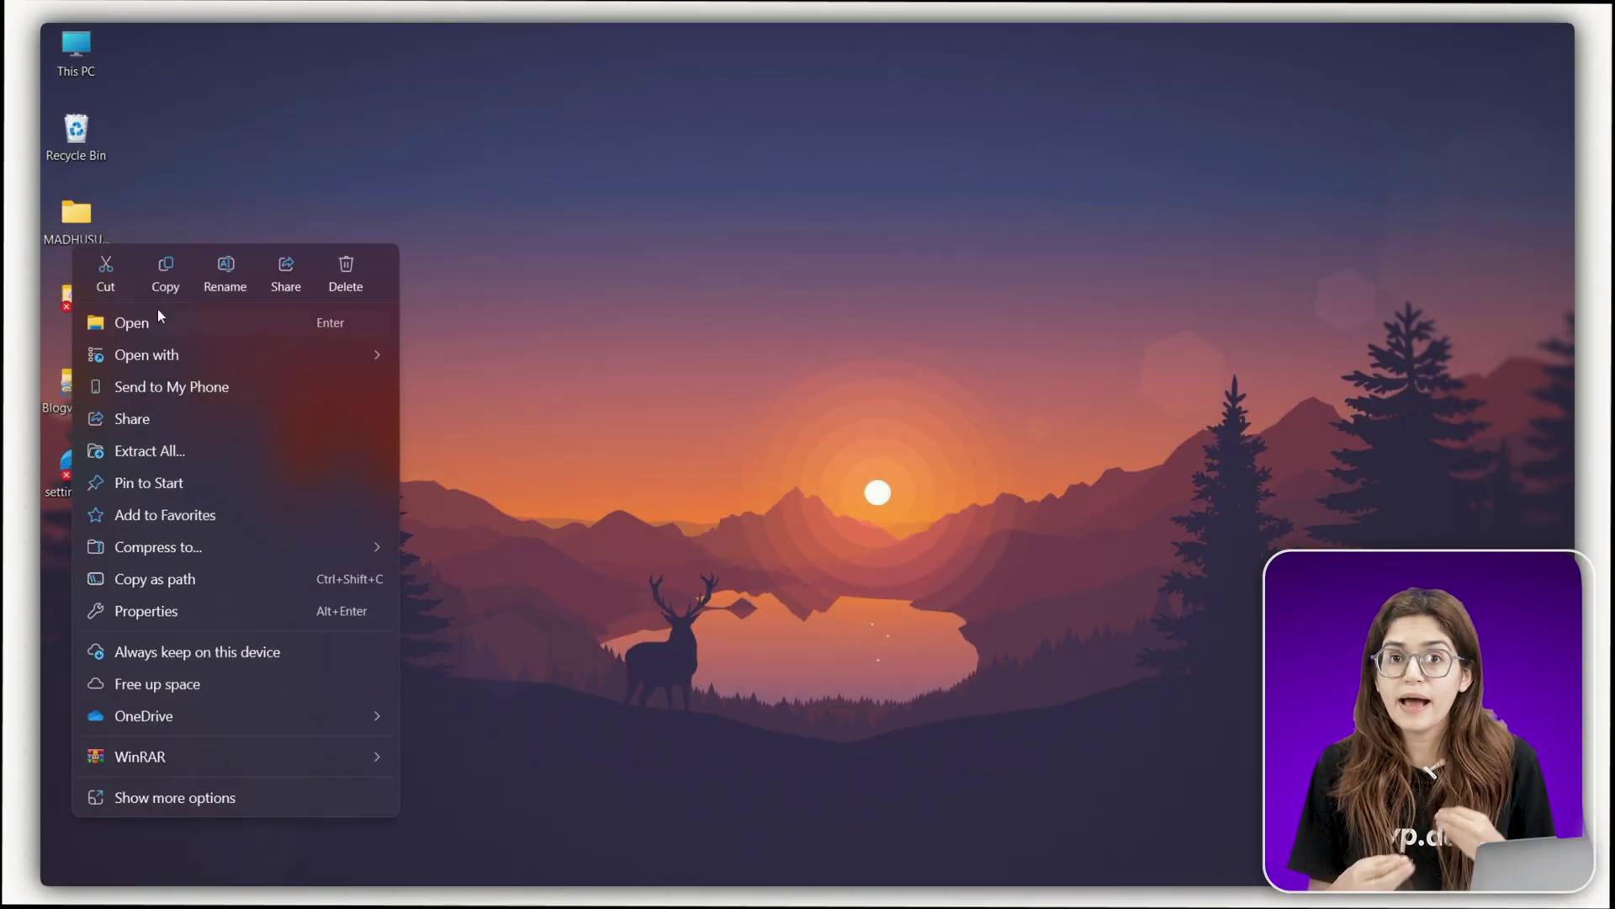
click(225, 266)
key(End)
key(BackSpace)
key(BackSpace)
key(BackSpace)
text(docx)
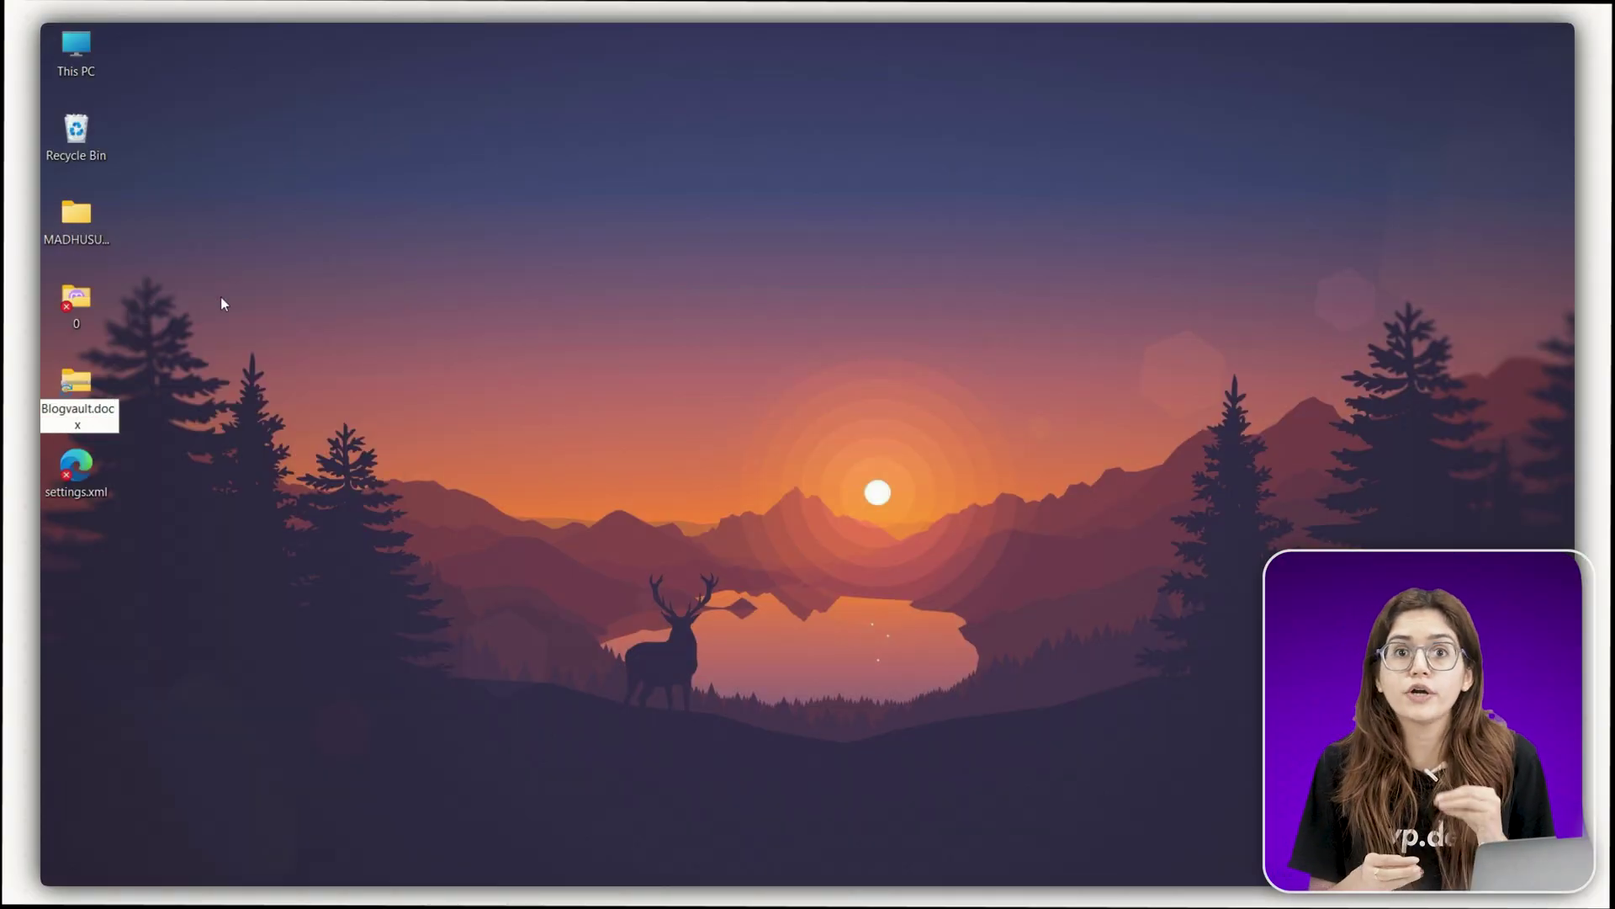
key(Return)
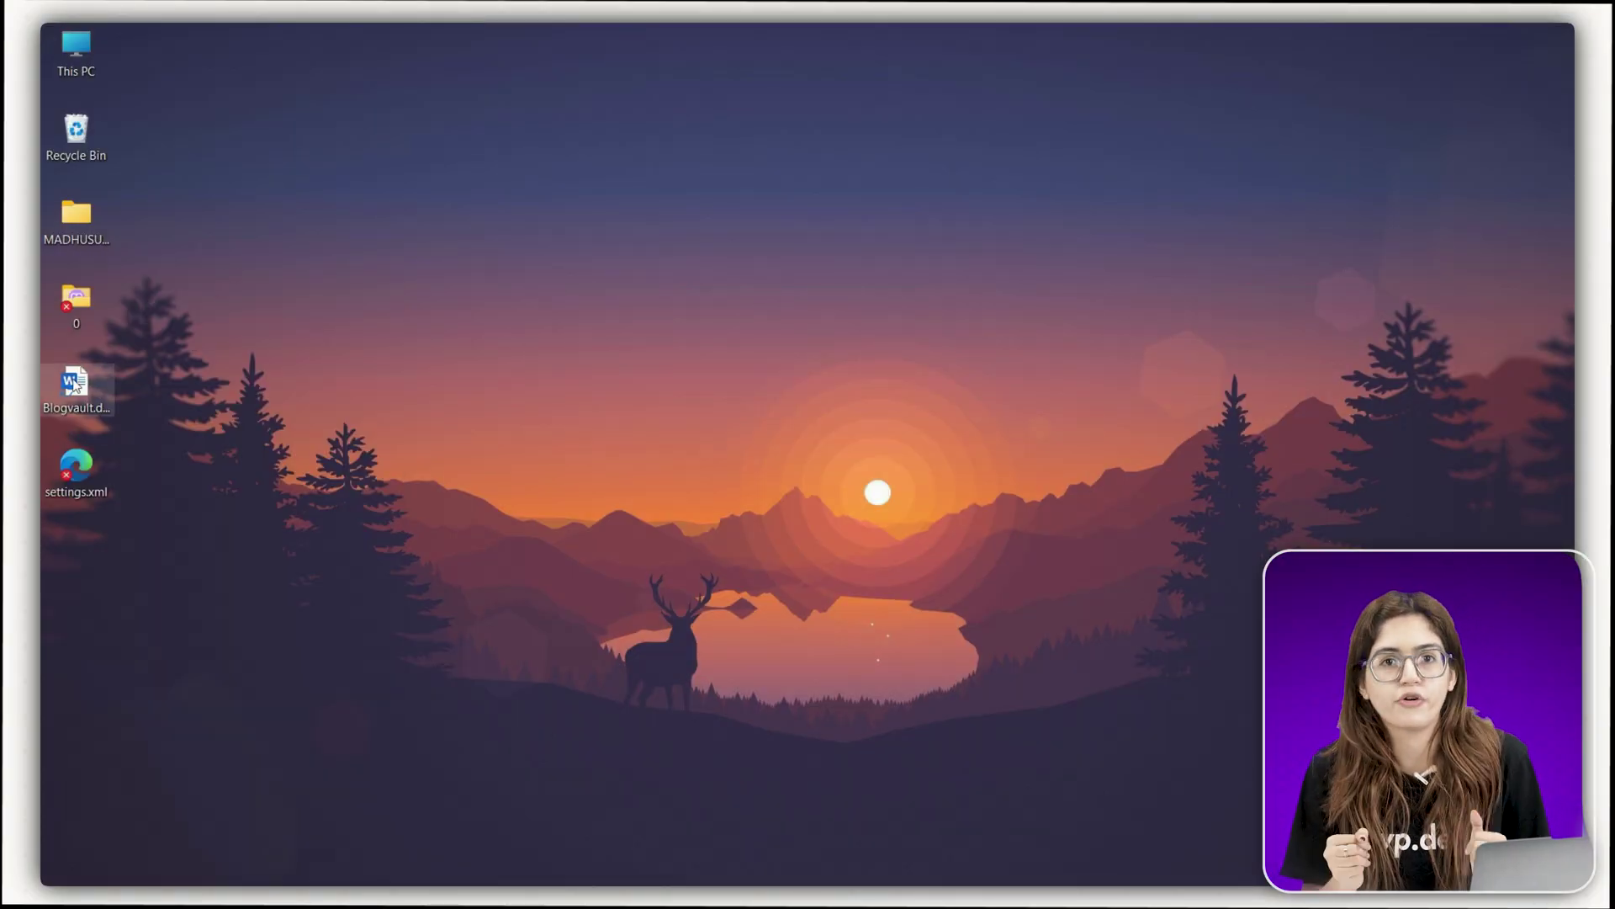
- Open Blogvault.docx in Word and add 'hi hello' plus a new line at the document's end
key(Return)
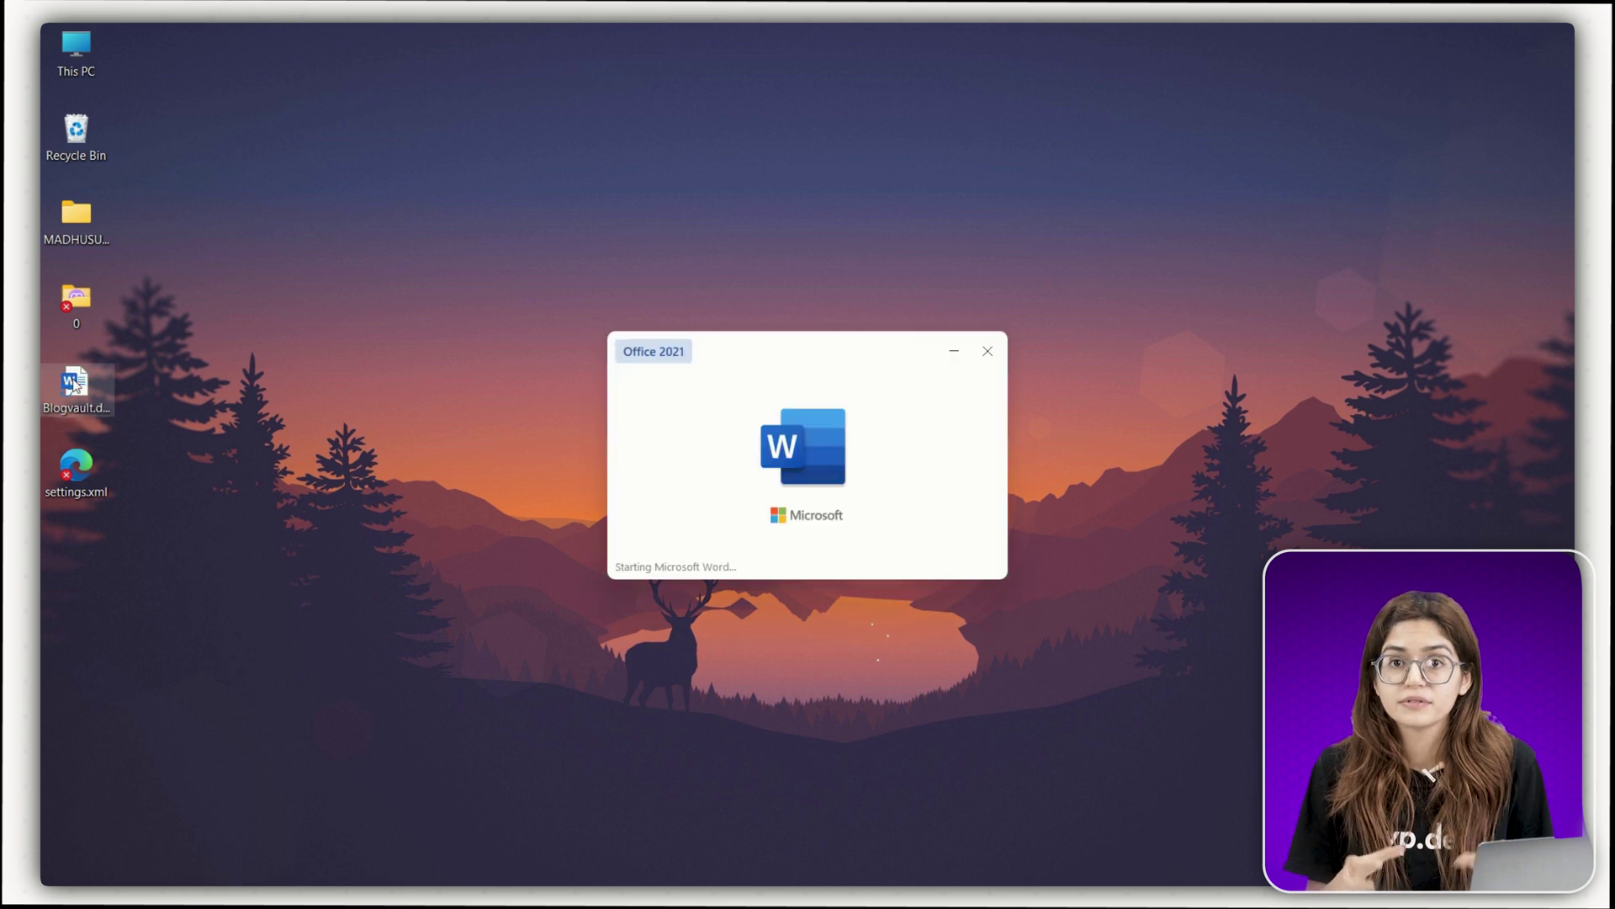
key(ctrl+End)
text(hi)
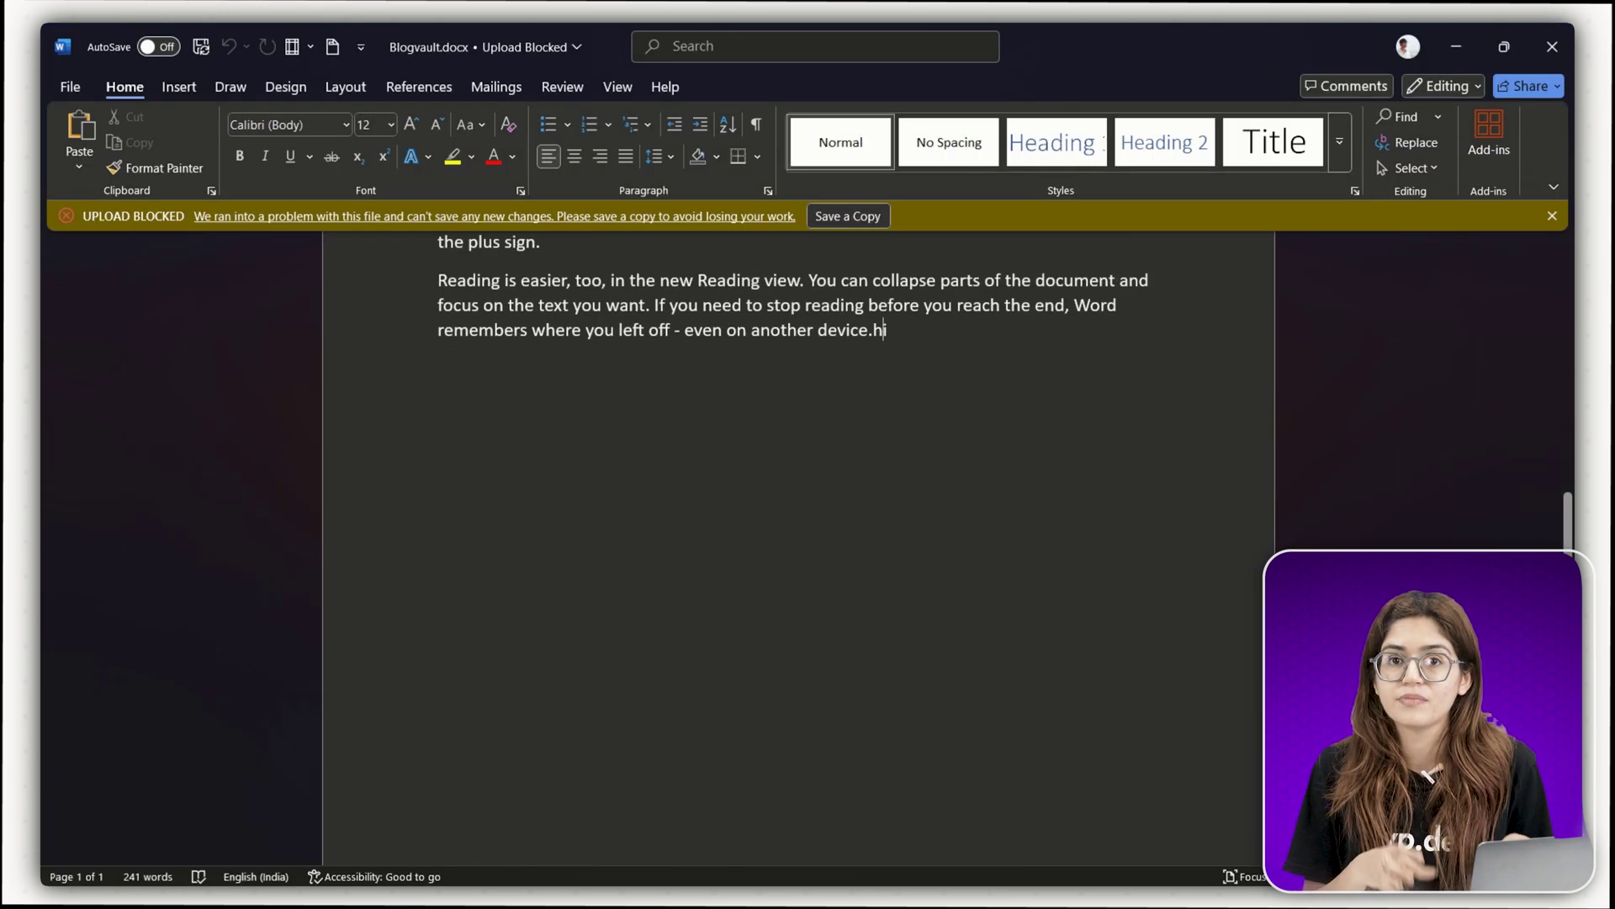
text( hello)
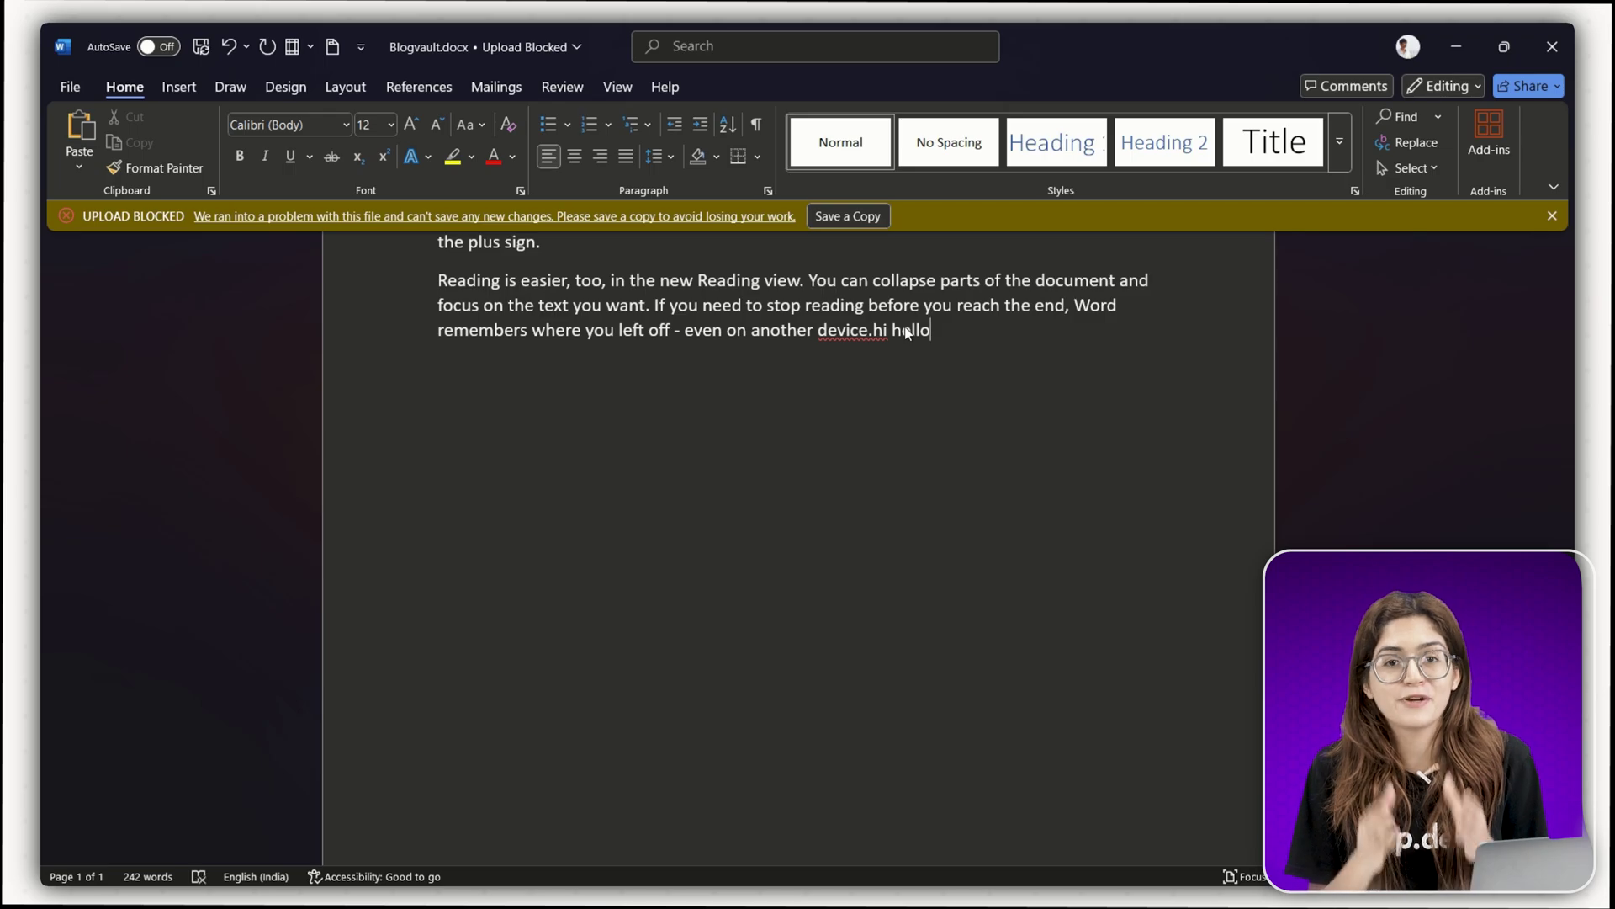
key(Return)
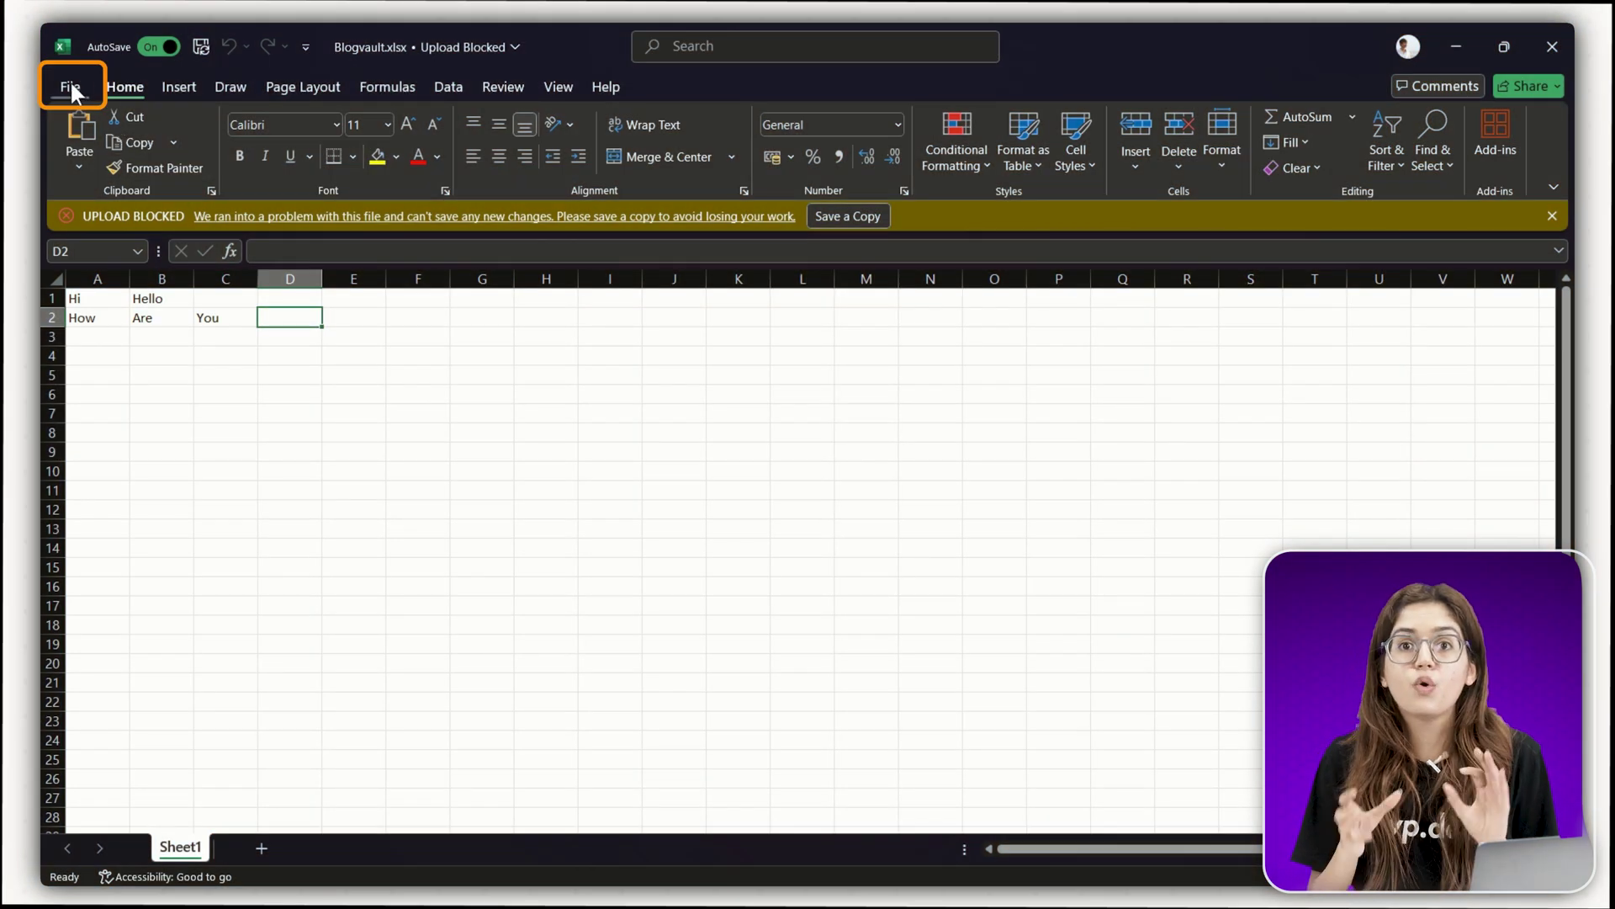
- Encrypt the Blogvault workbook with a password via File > Info > Protect Workbook
click(69, 81)
click(113, 270)
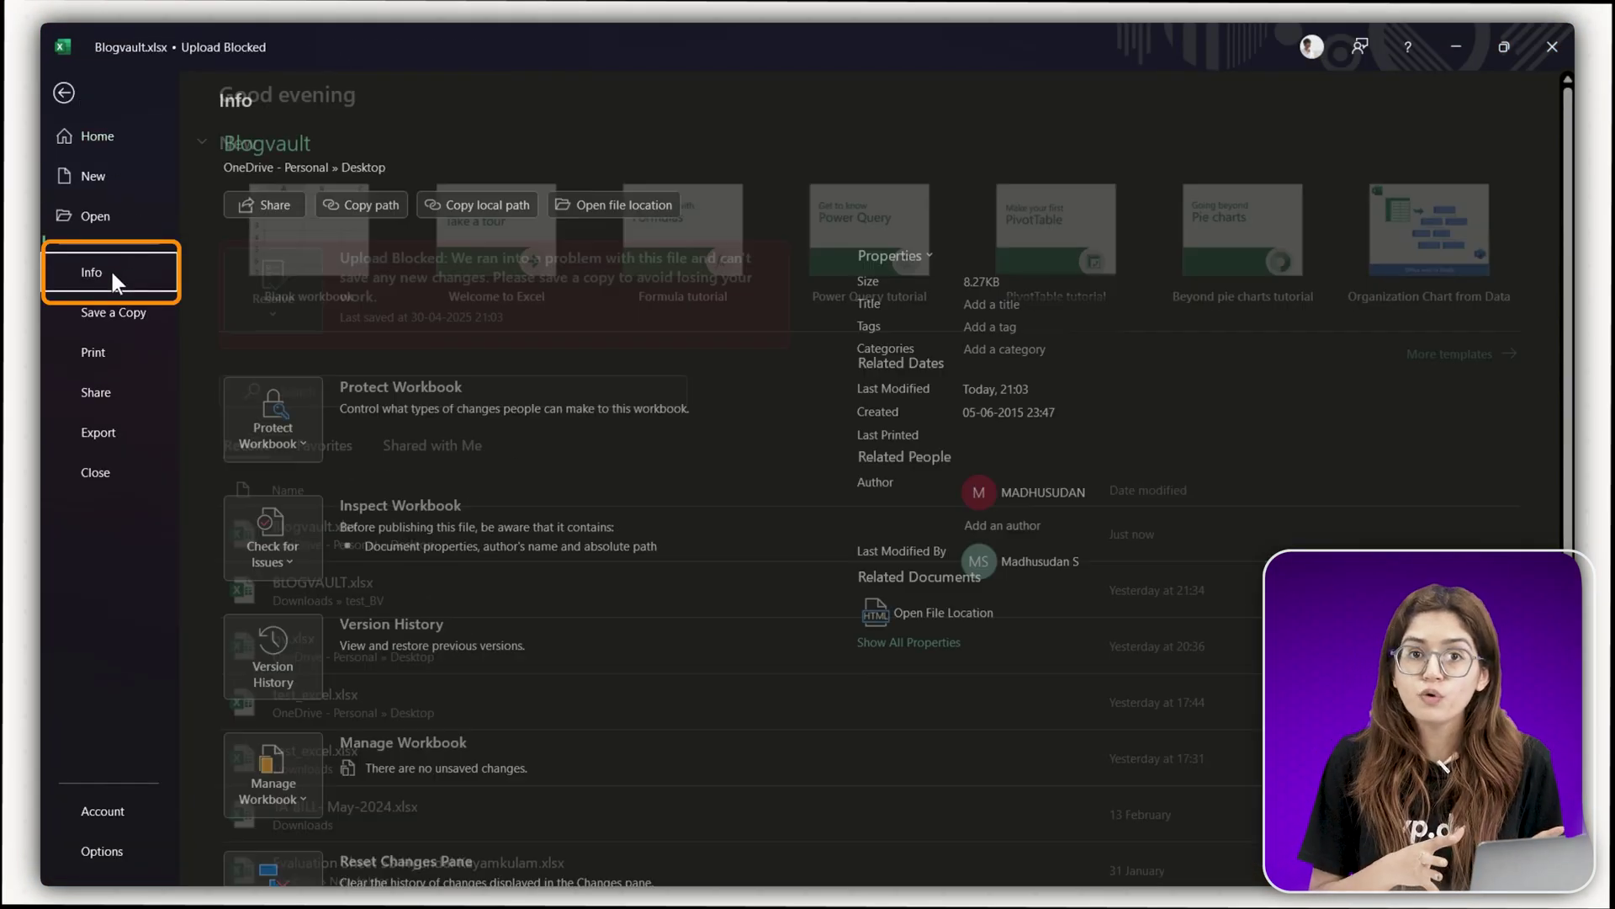
click(305, 436)
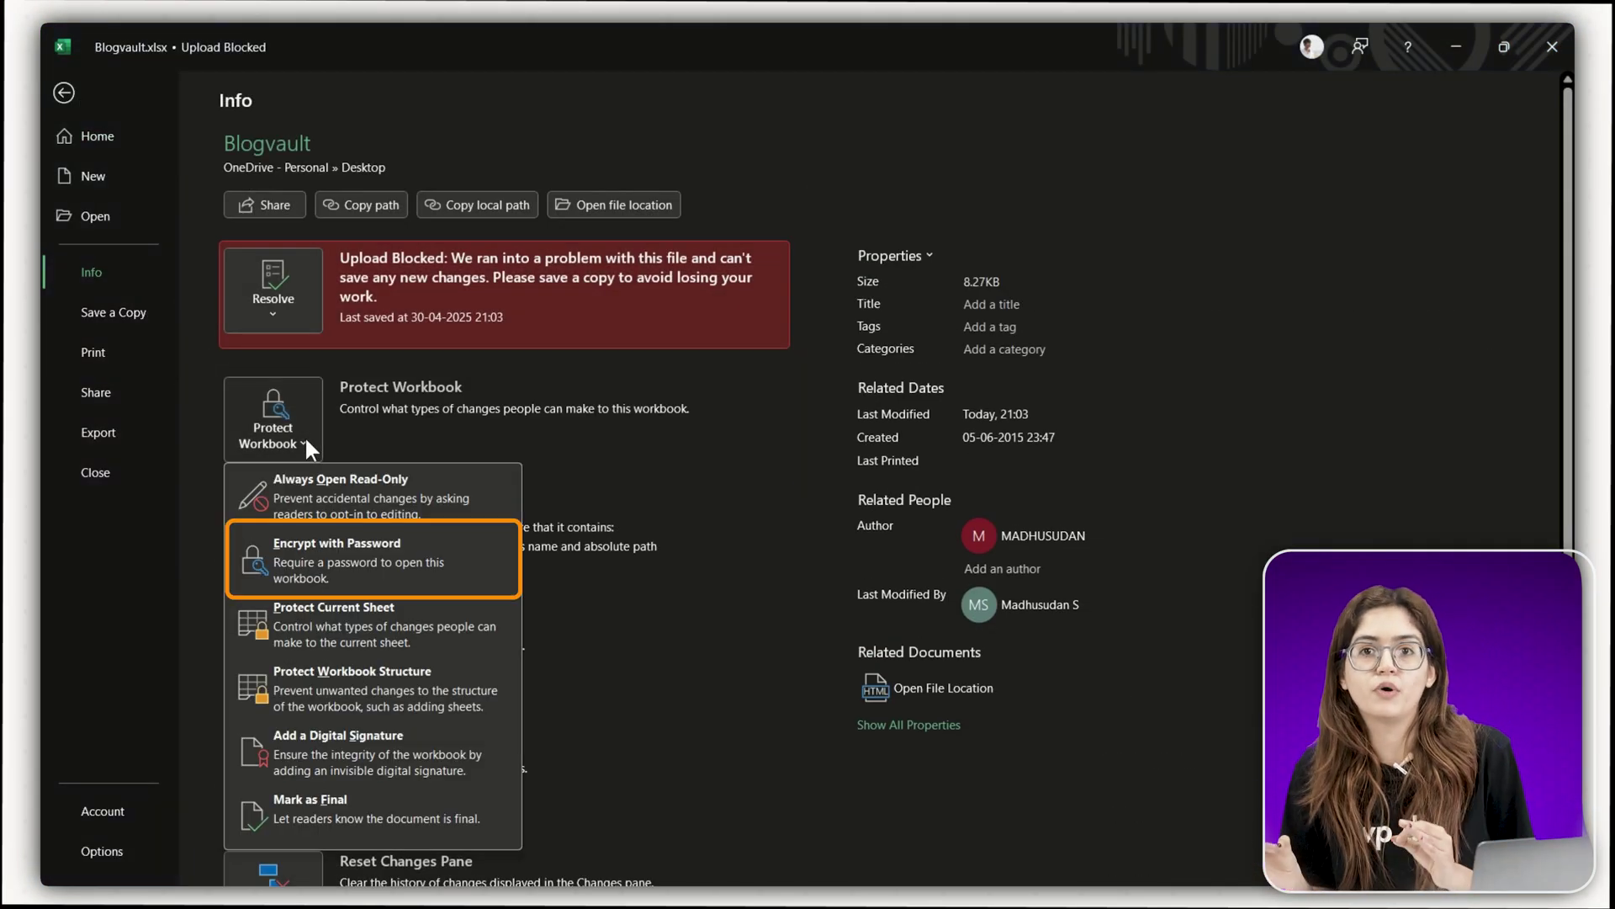
click(335, 552)
text(******)
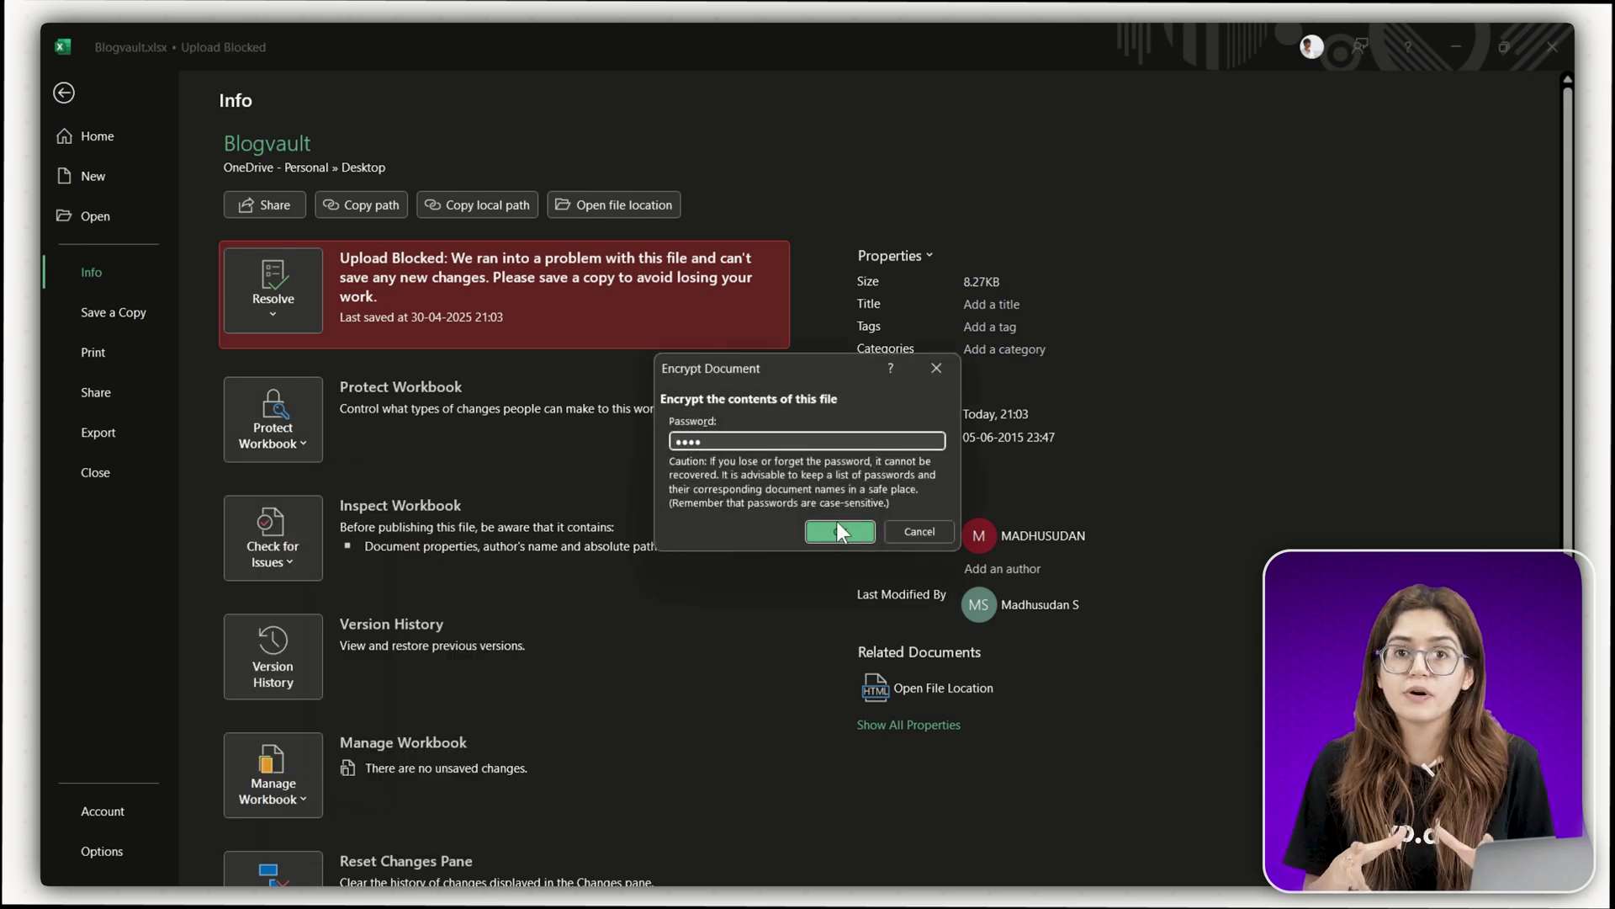
click(836, 528)
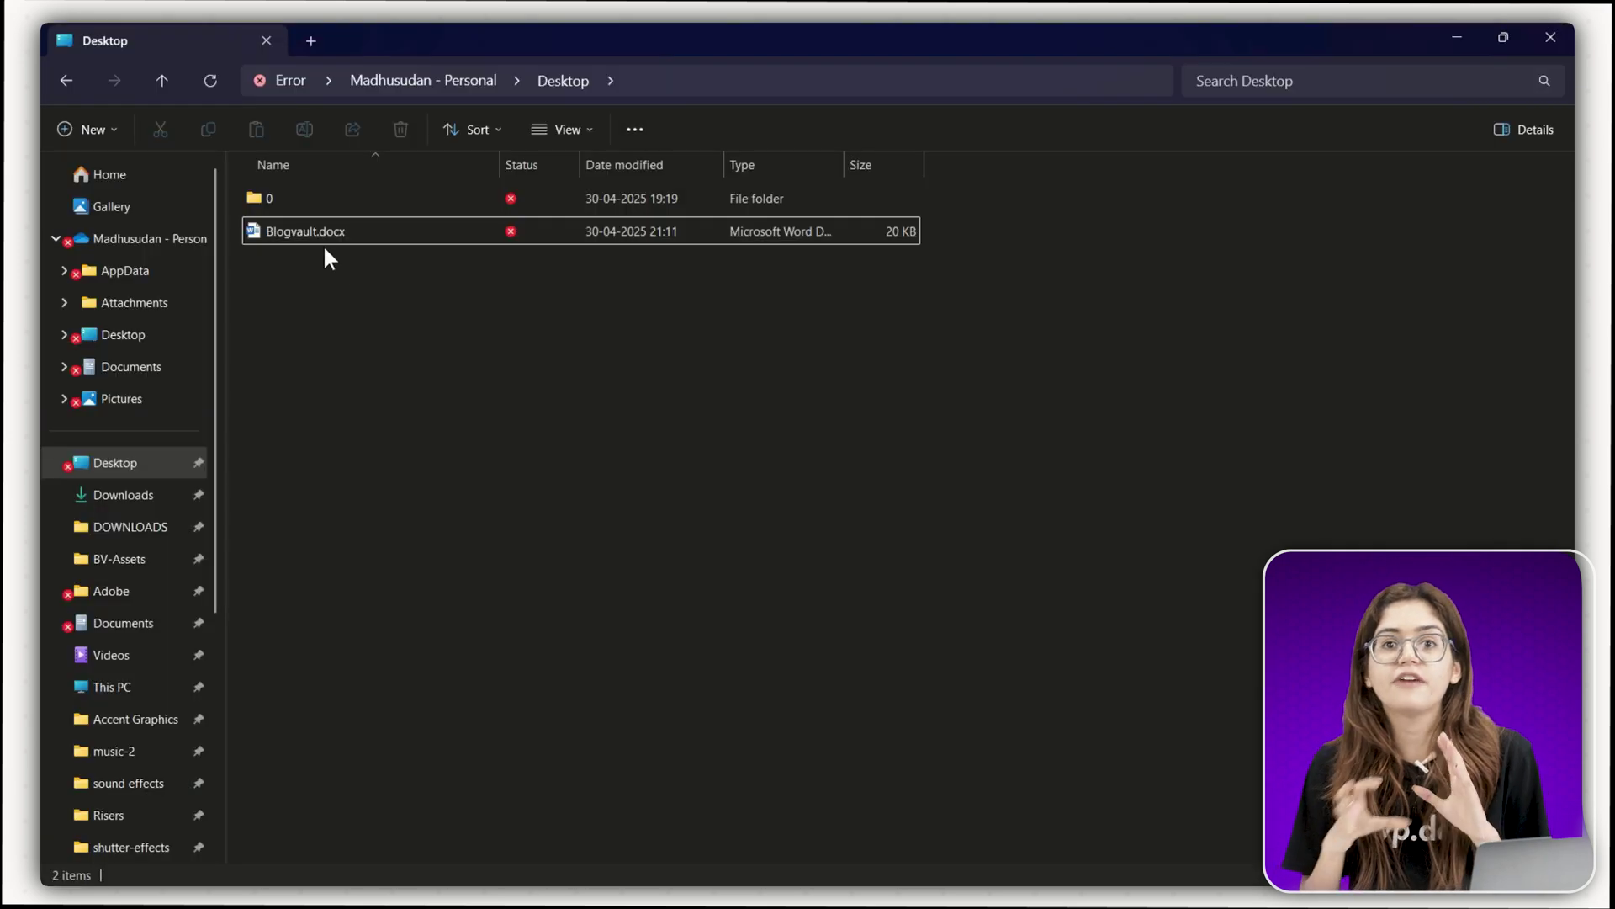
click(313, 227)
- Rename Blogvault.docx to Blogvault.zip, triggering the extension-change warning
right_click(315, 231)
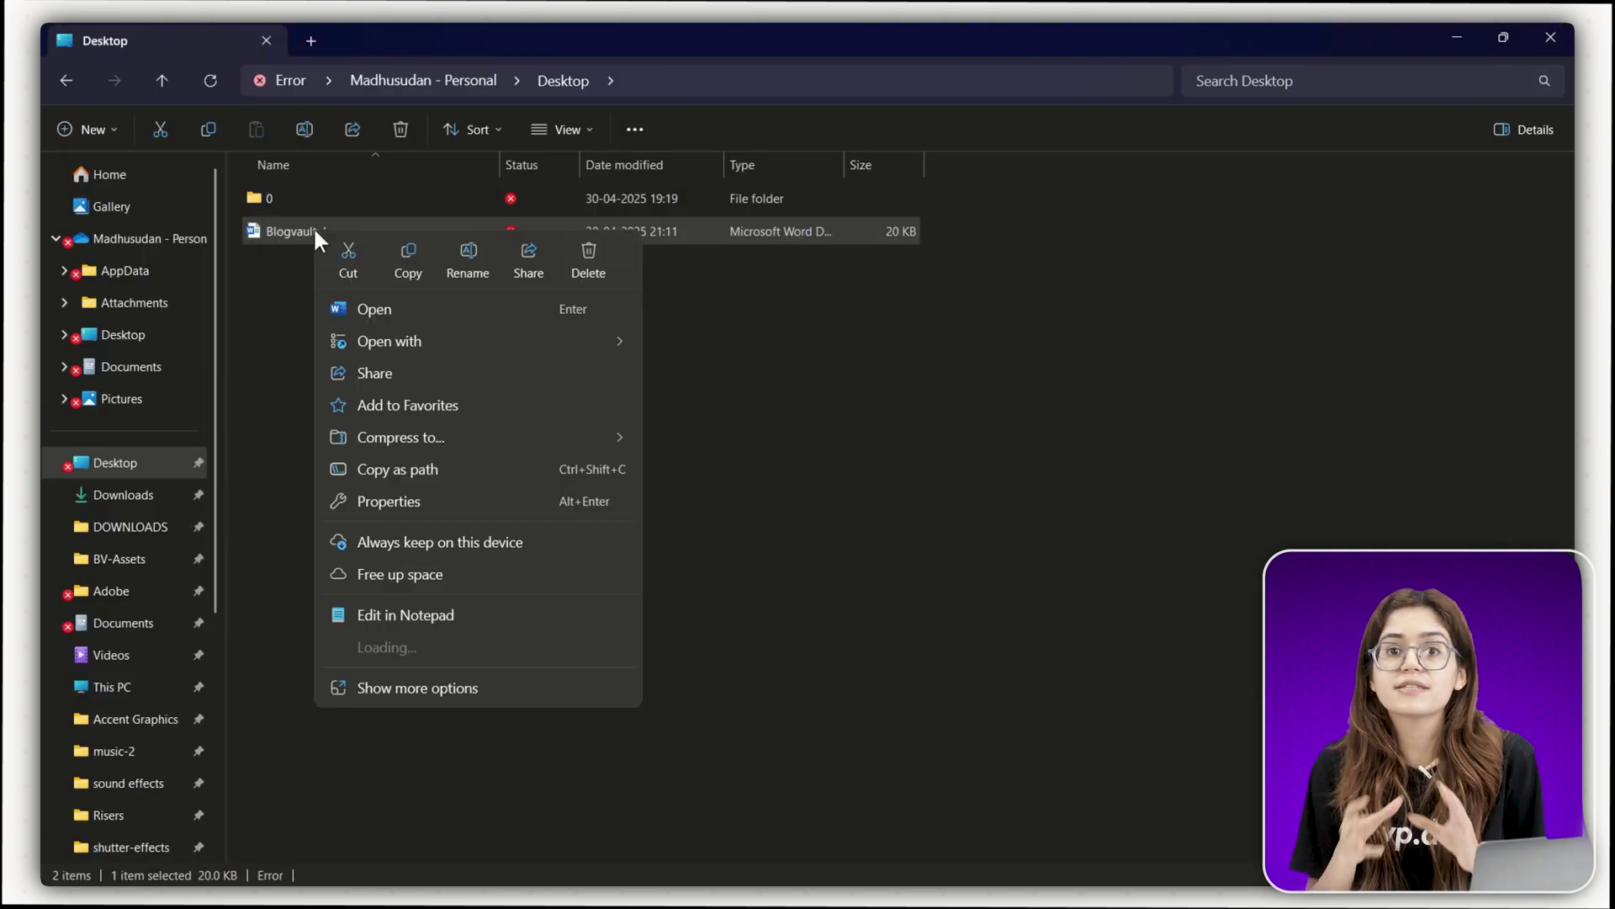
click(469, 259)
key(End)
key(BackSpace)
key(BackSpace)
key(BackSpace)
key(BackSpace)
text(zip)
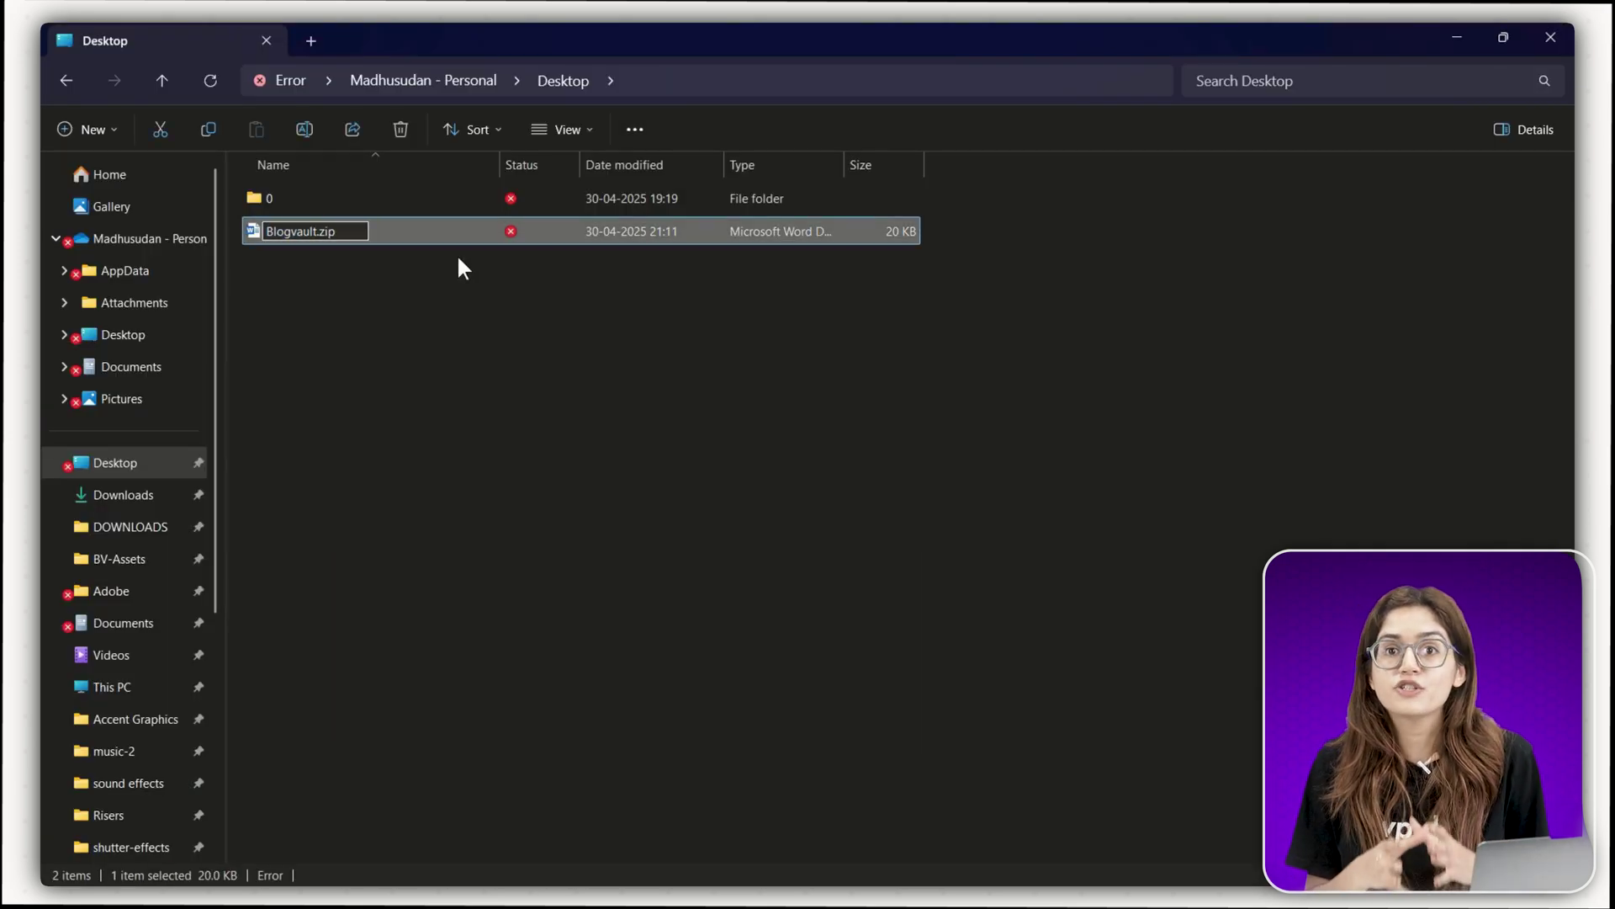
key(Return)
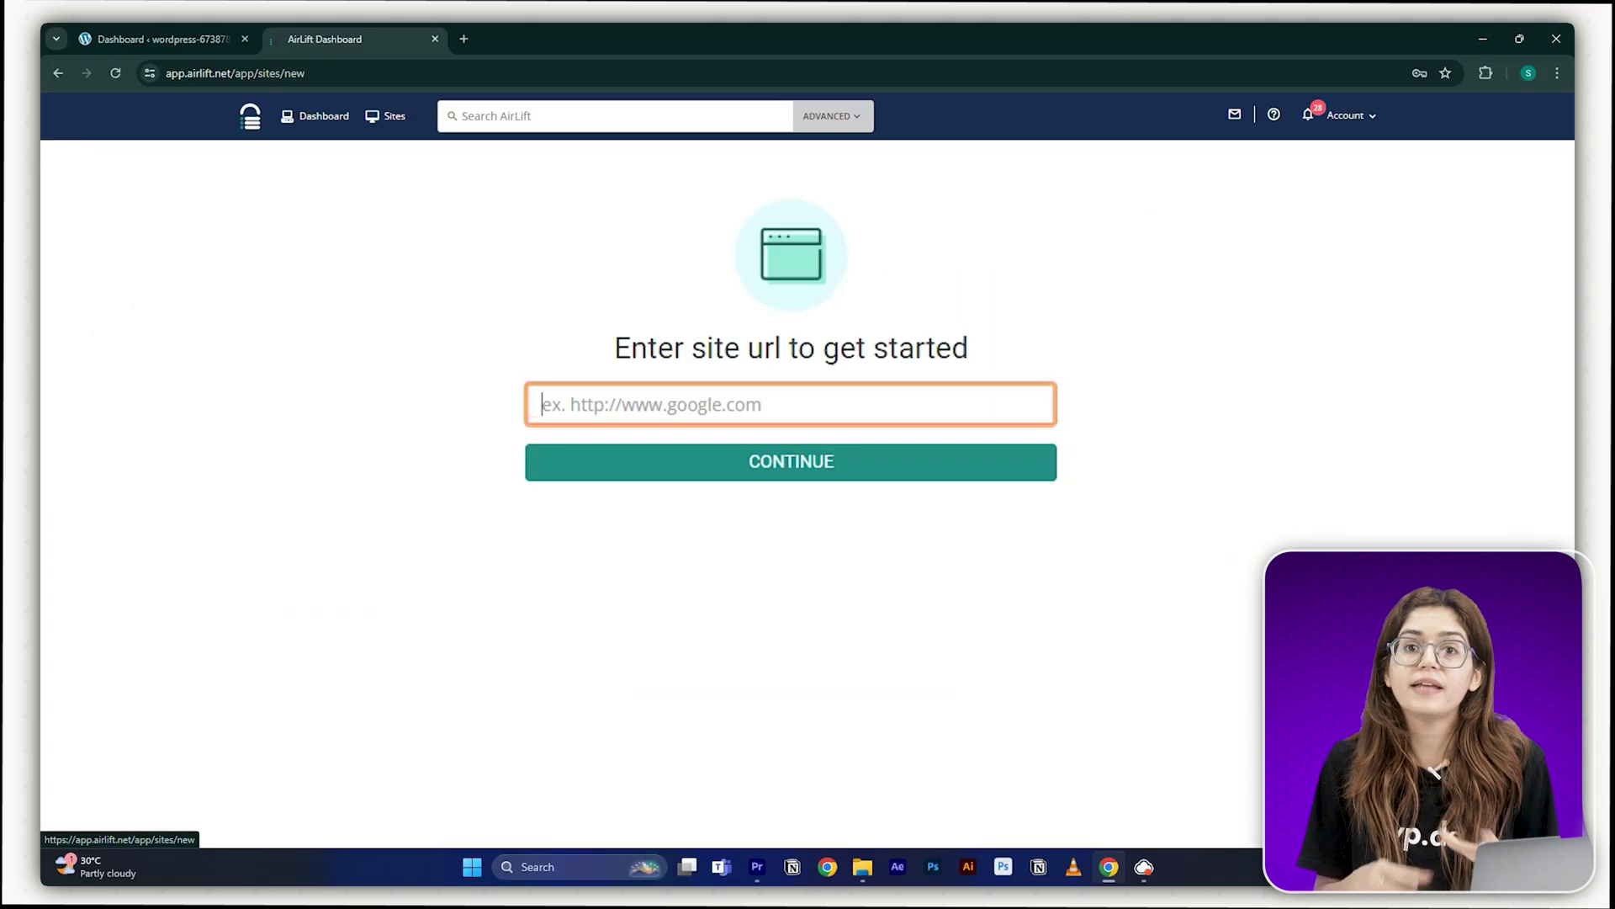
- Paste the WordPress site URL into Airlift and continue to get its performance report
text(https://wordpress-673878-4448699.cloudwaysapps.com/)
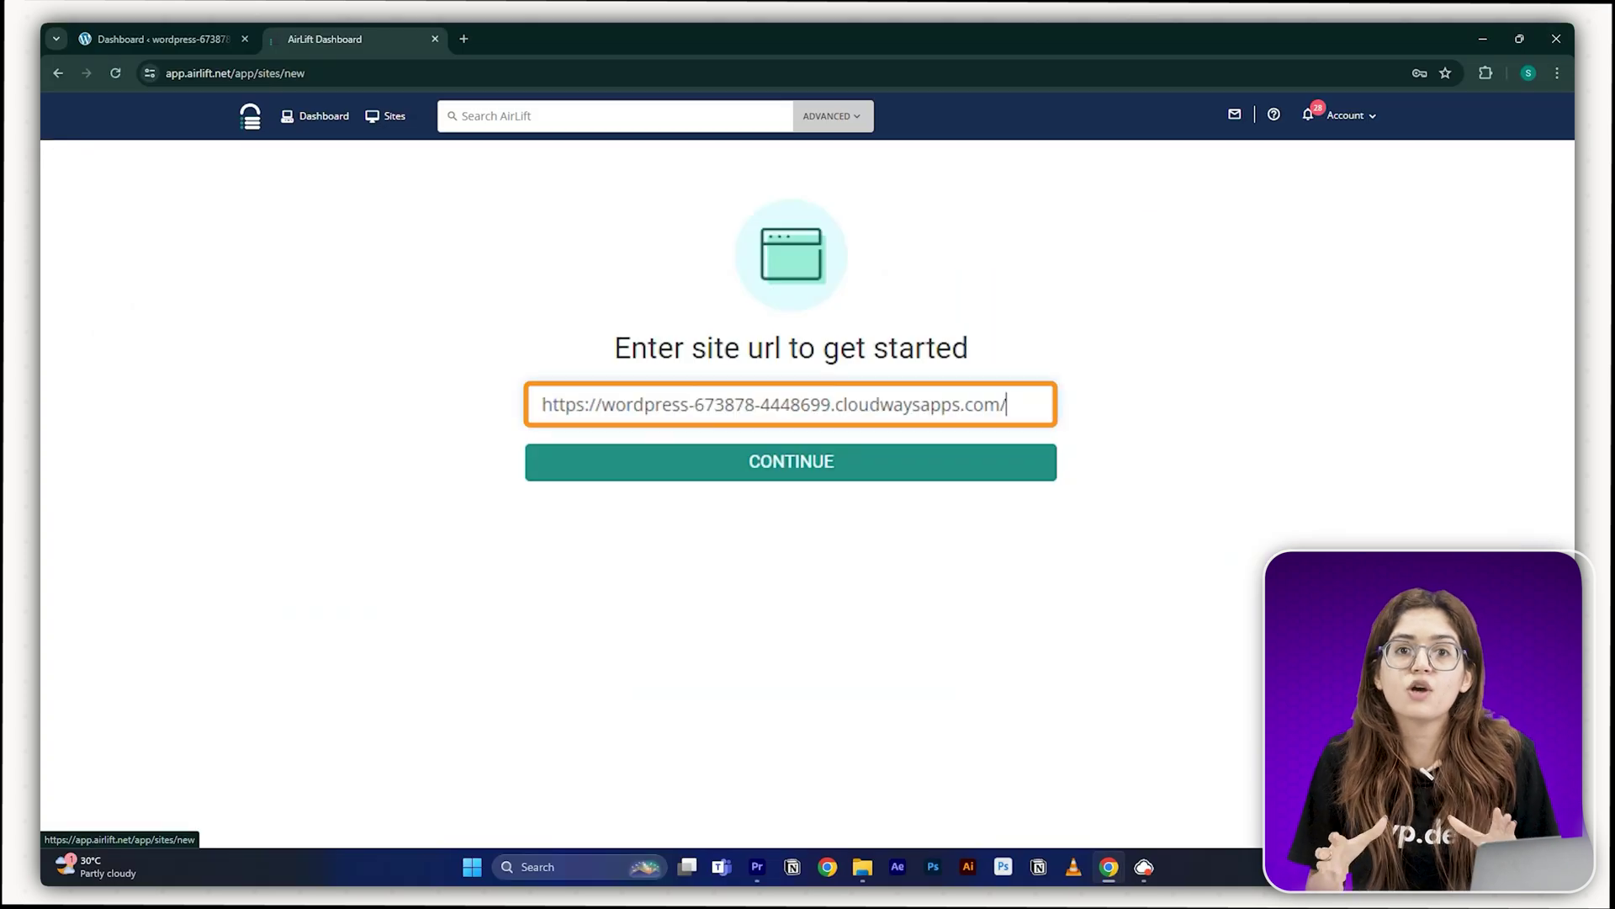
click(671, 464)
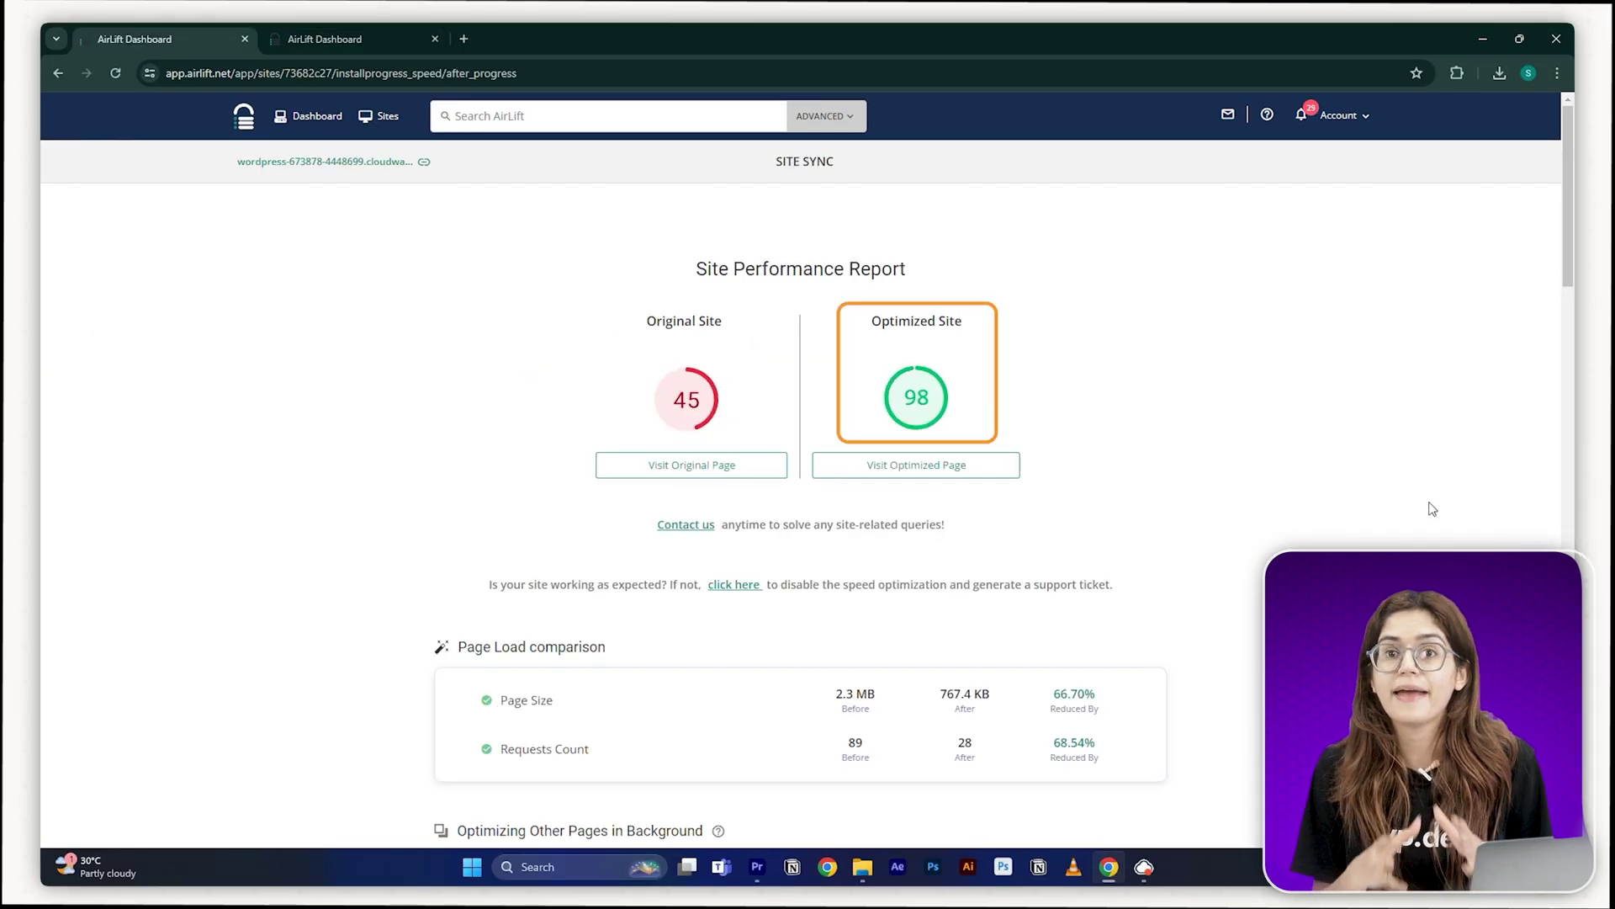